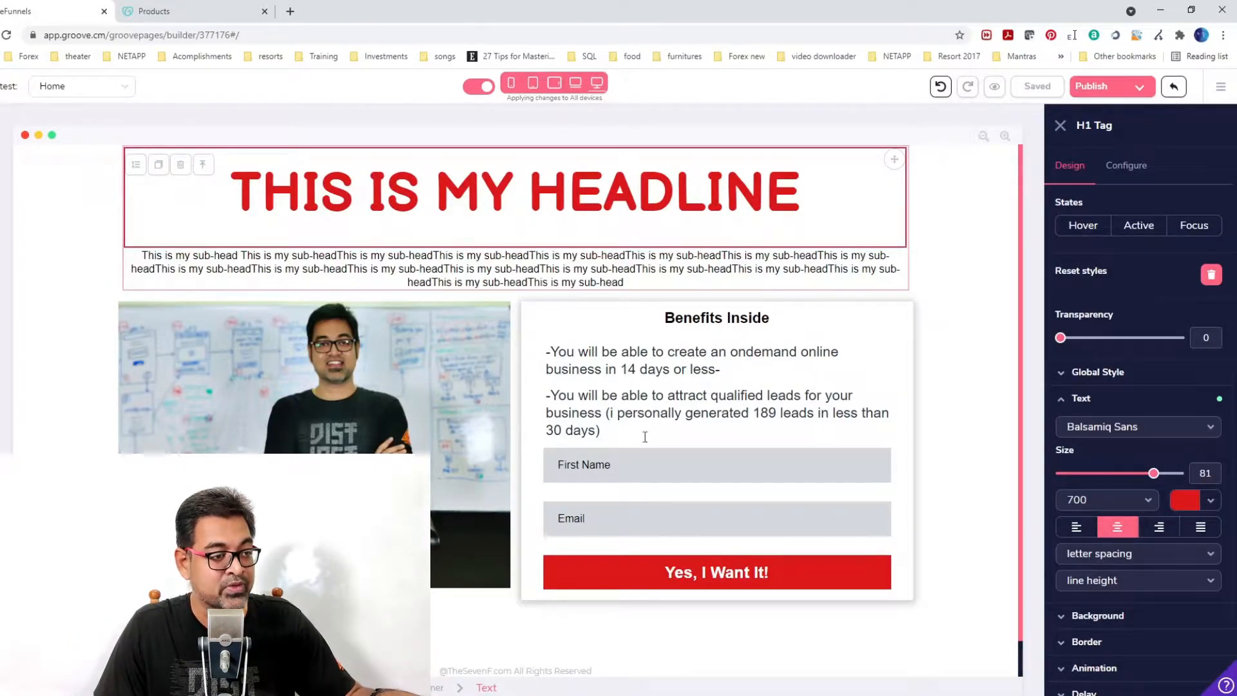
# Select the opt-in form component and open the page's publish settings.
pyautogui.click(736, 517)
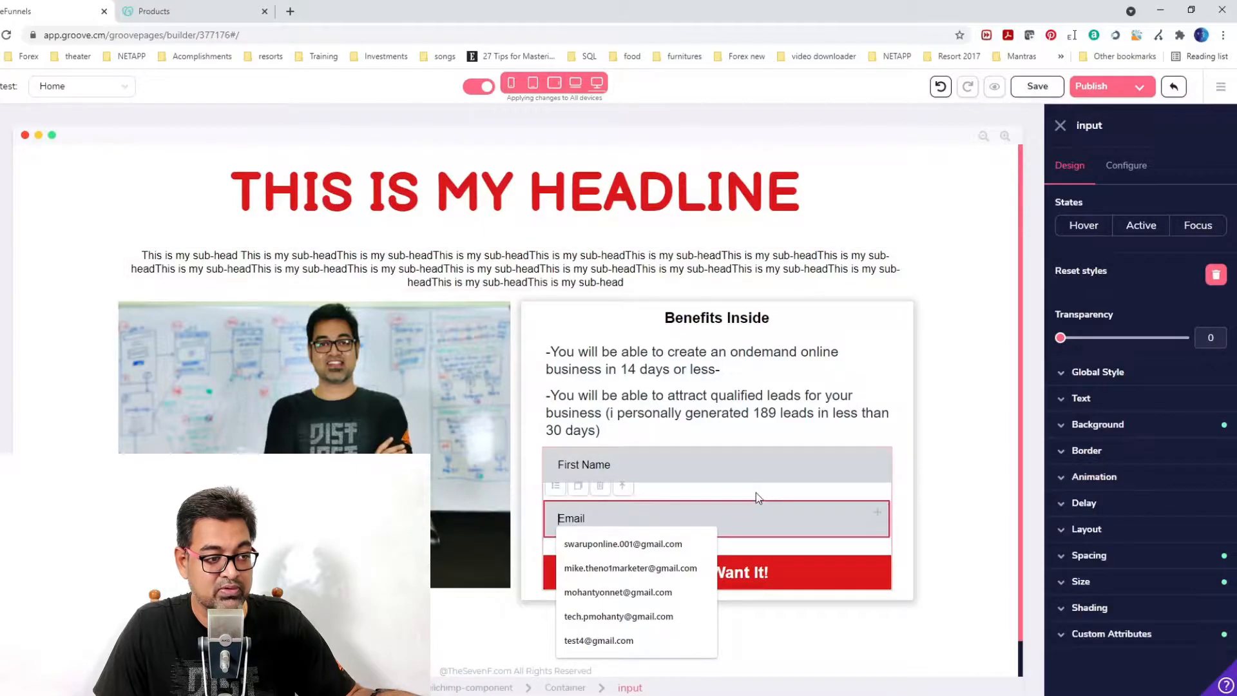
pyautogui.click(725, 451)
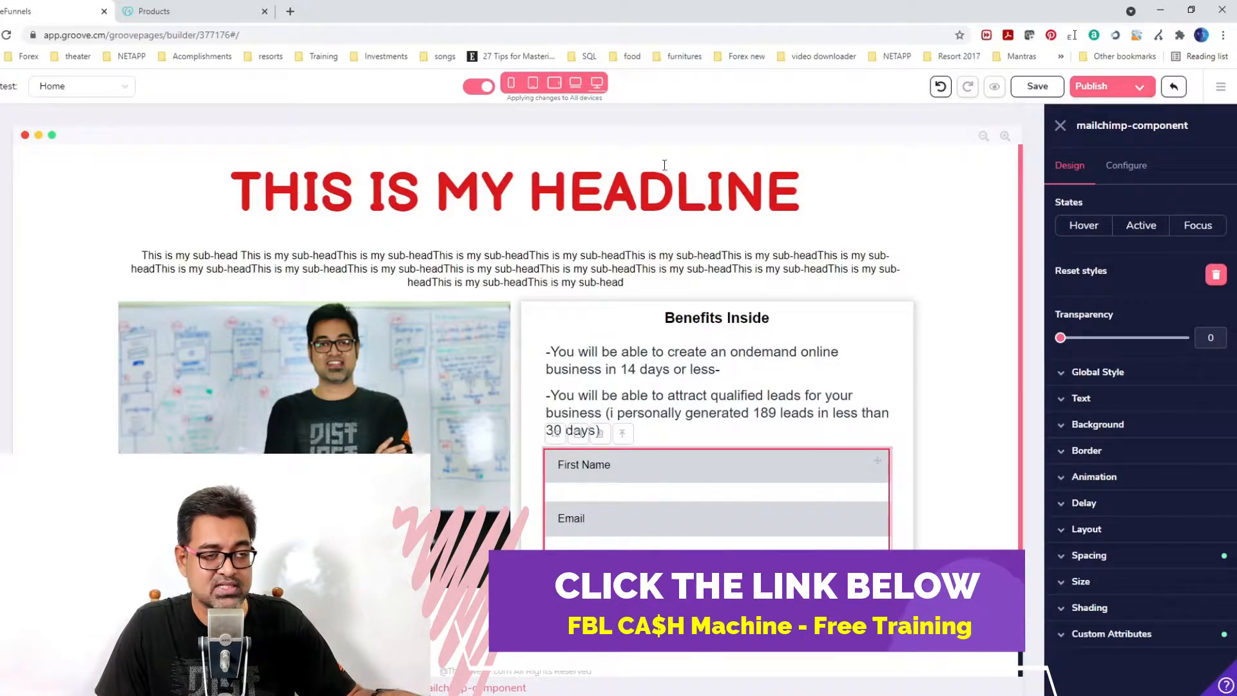
pyautogui.click(1144, 89)
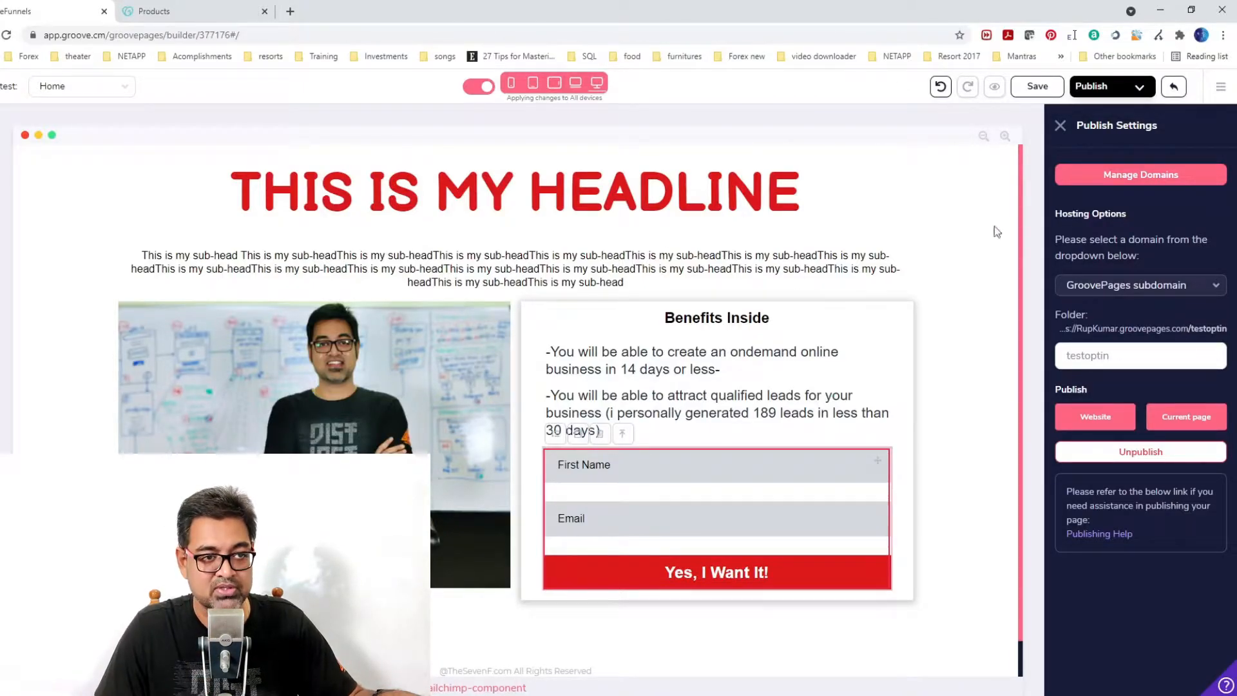
# Open domain management for custom domains and start adding a new domain.
pyautogui.click(1161, 175)
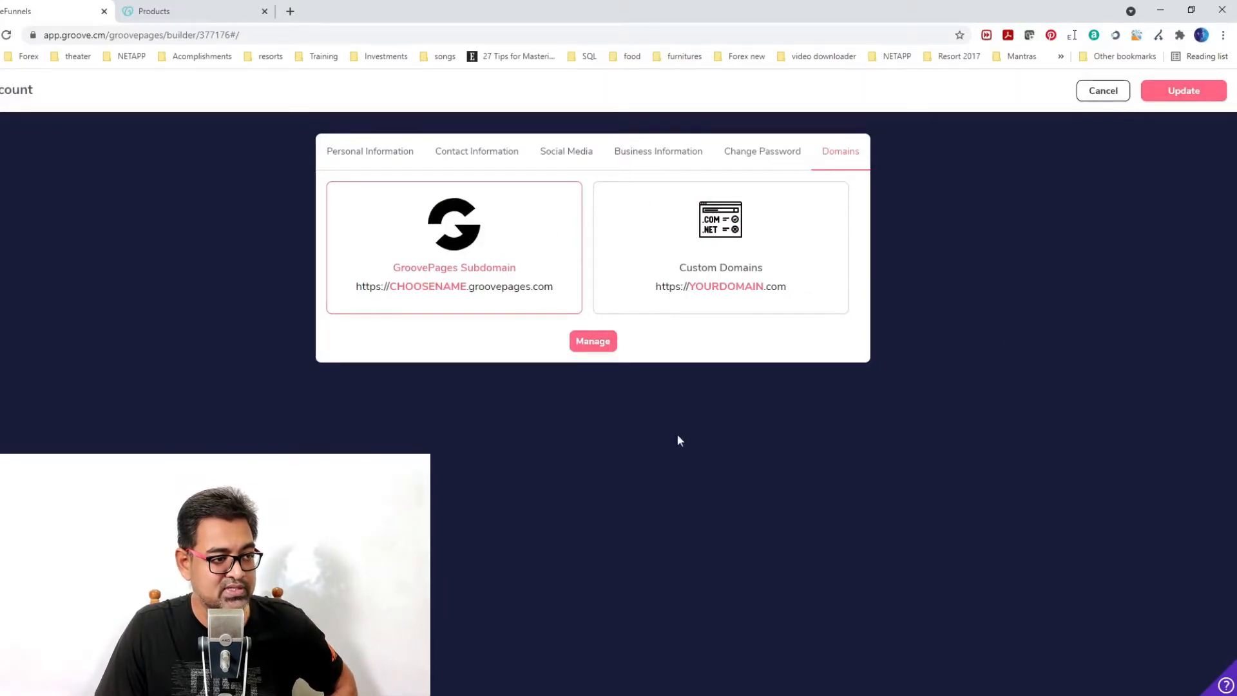
pyautogui.click(720, 249)
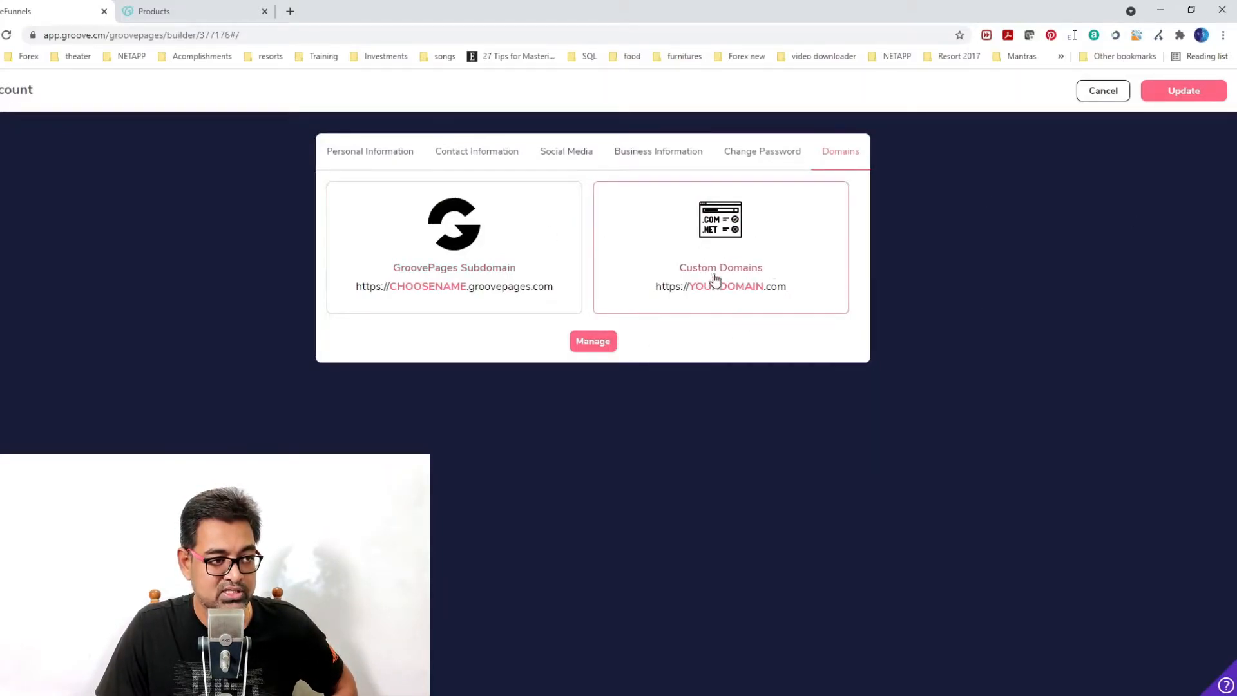
pyautogui.click(604, 342)
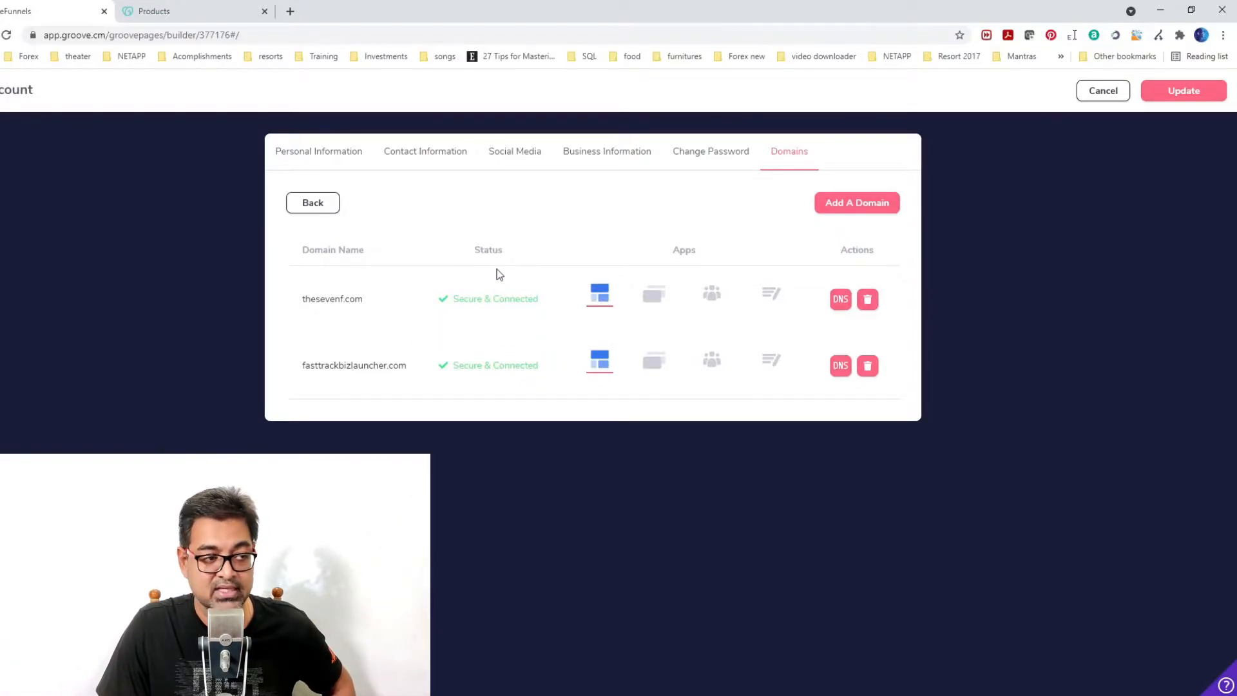
pyautogui.click(858, 204)
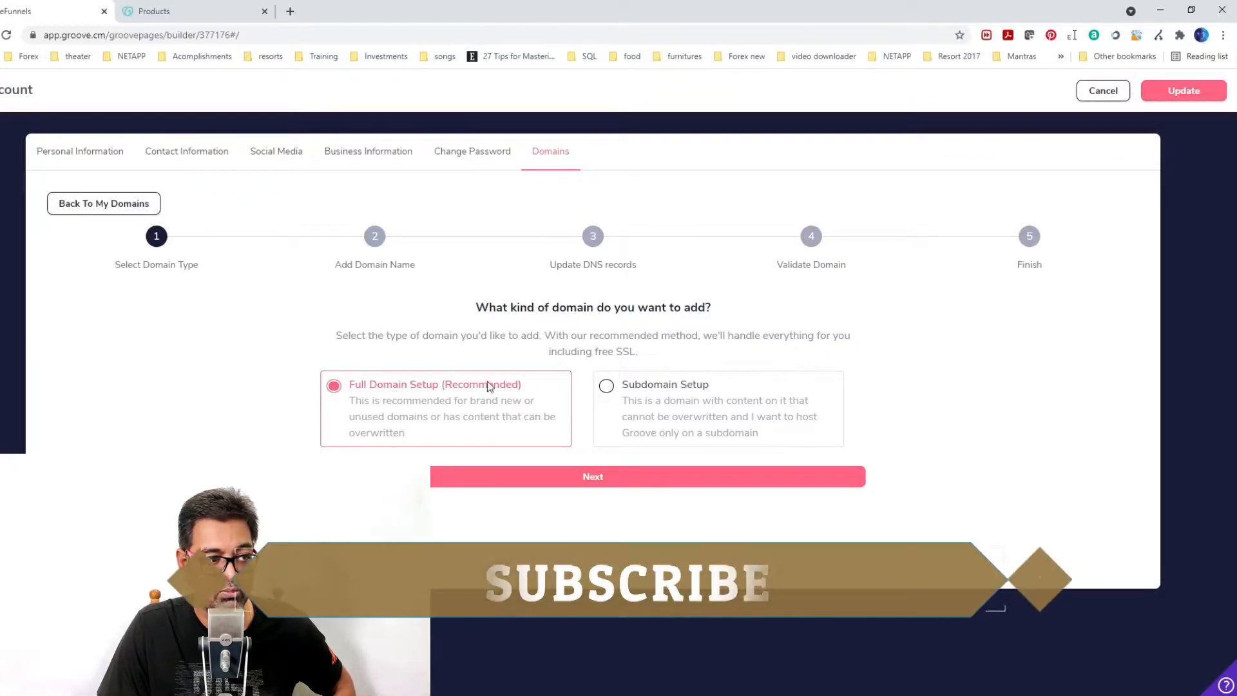
# Proceed with Full Domain Setup and enter test.com as the domain to add.
pyautogui.click(578, 480)
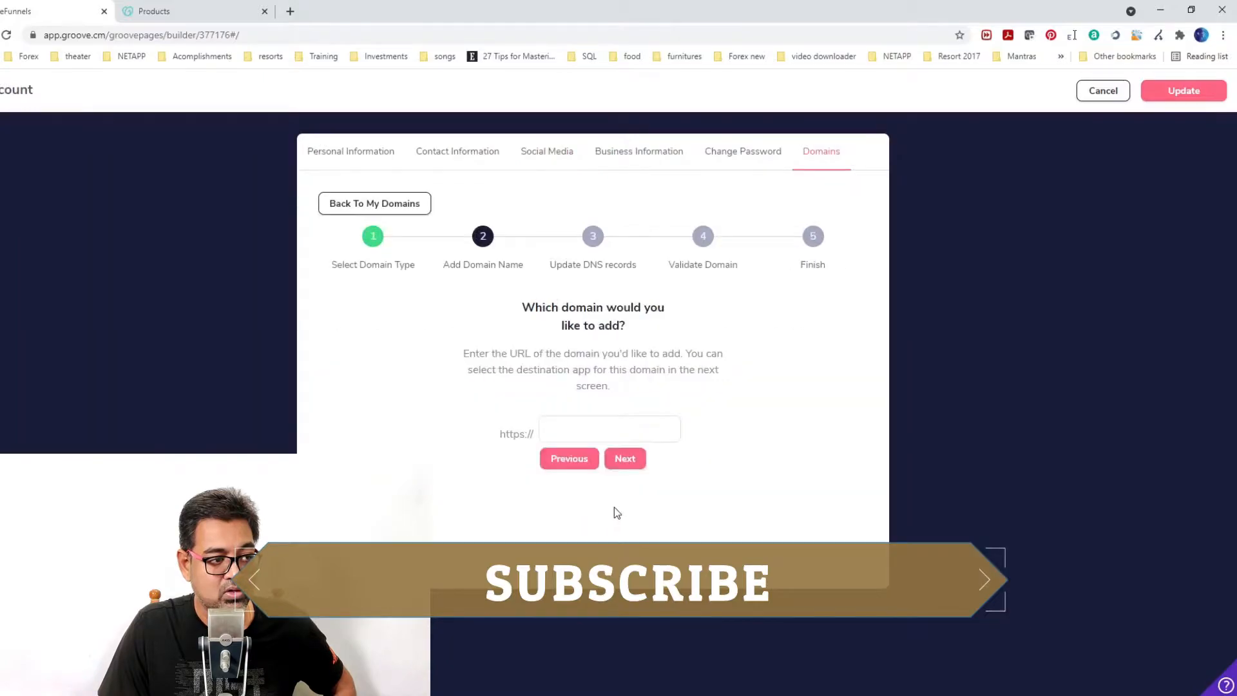
pyautogui.click(575, 432)
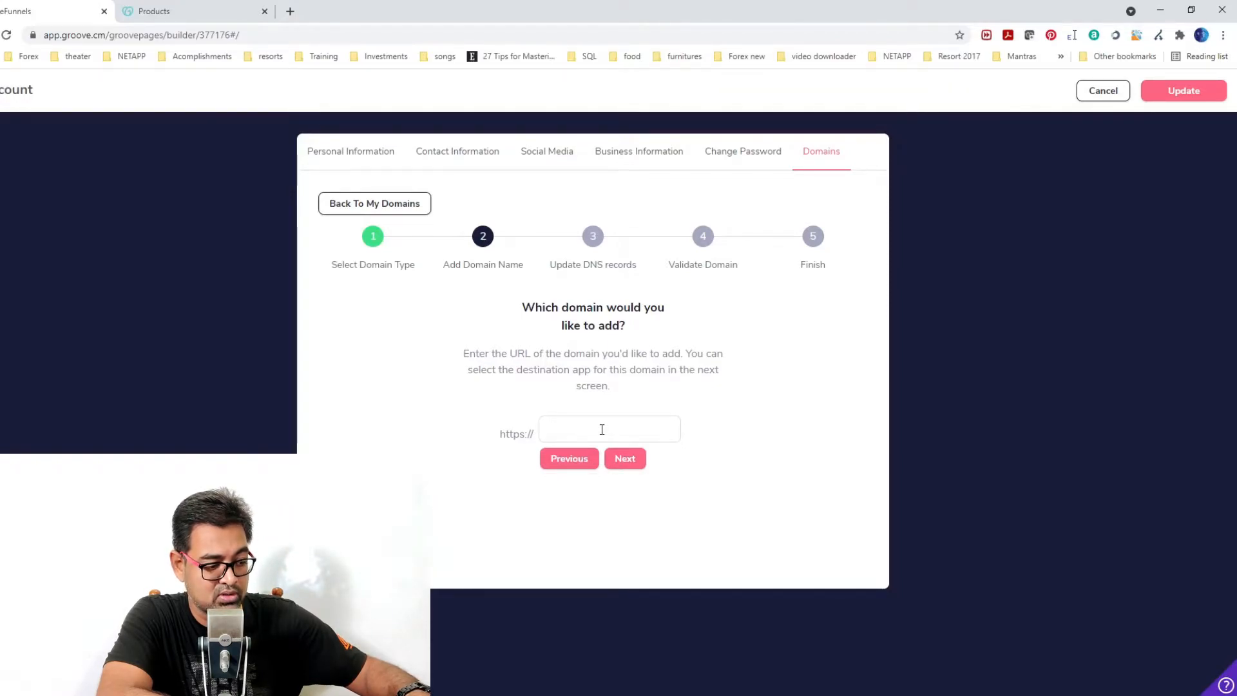
pyautogui.write('fasttro')
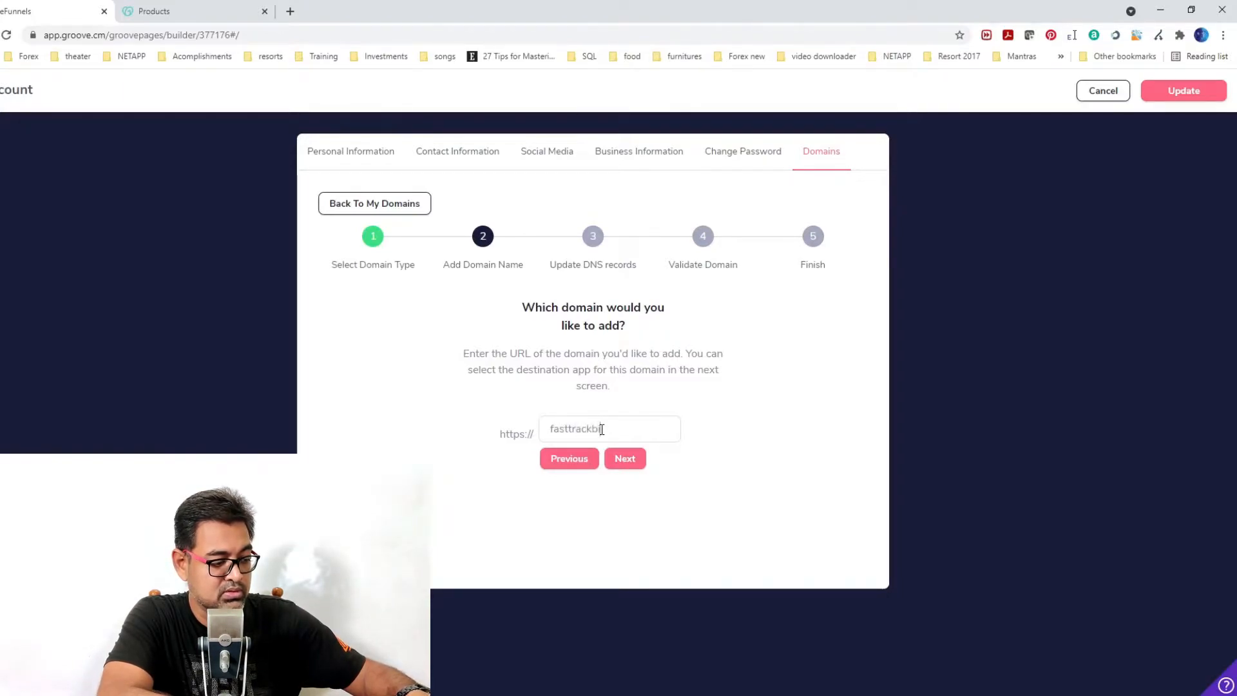
pyautogui.write('test.com')
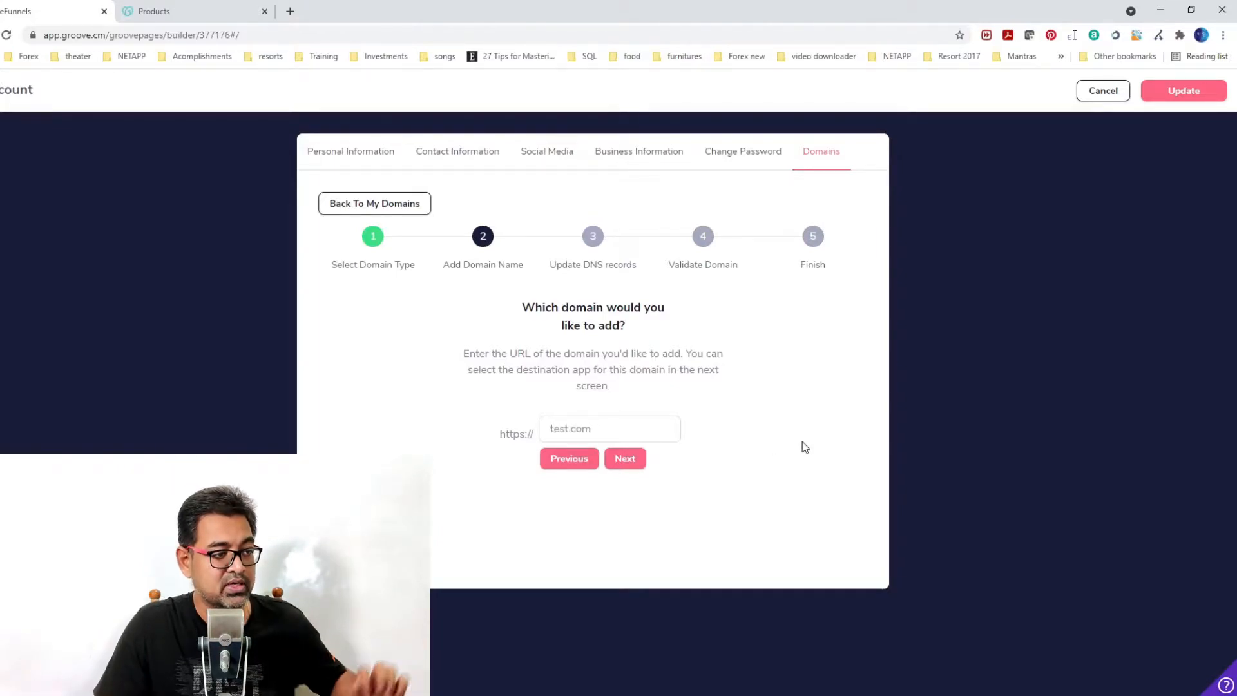
pyautogui.click(635, 463)
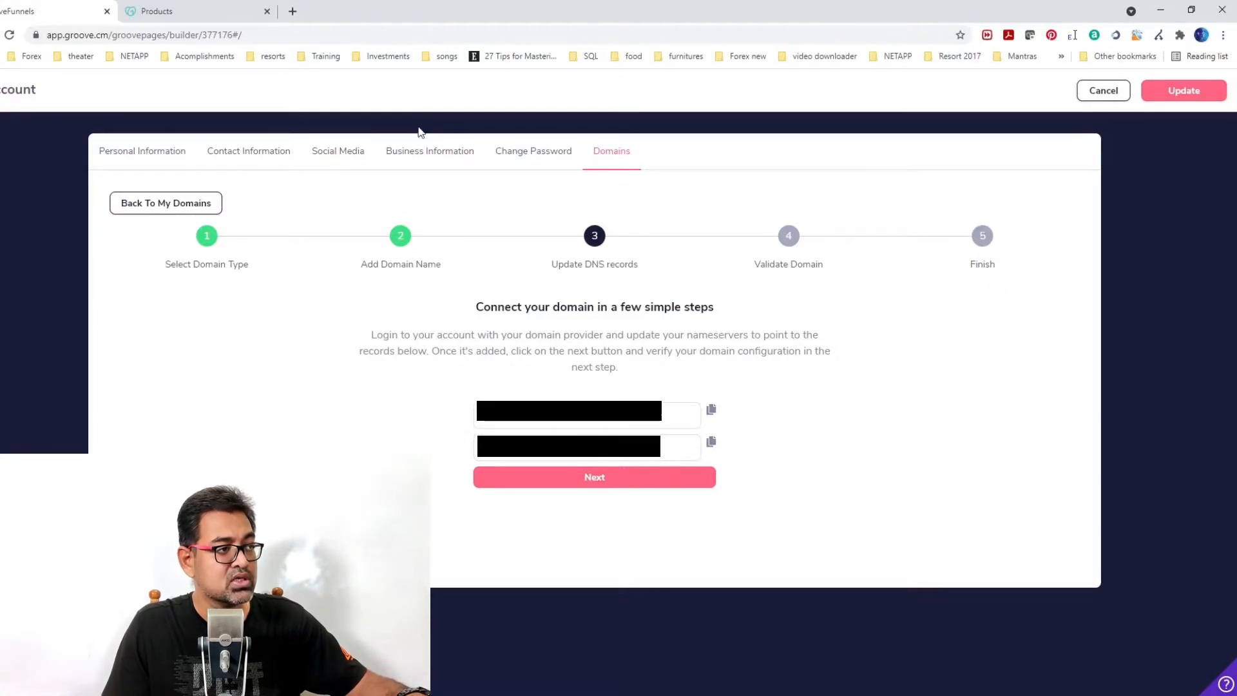
# Switch to the GoDaddy tab and open the thesevenf.com domain.
pyautogui.click(206, 7)
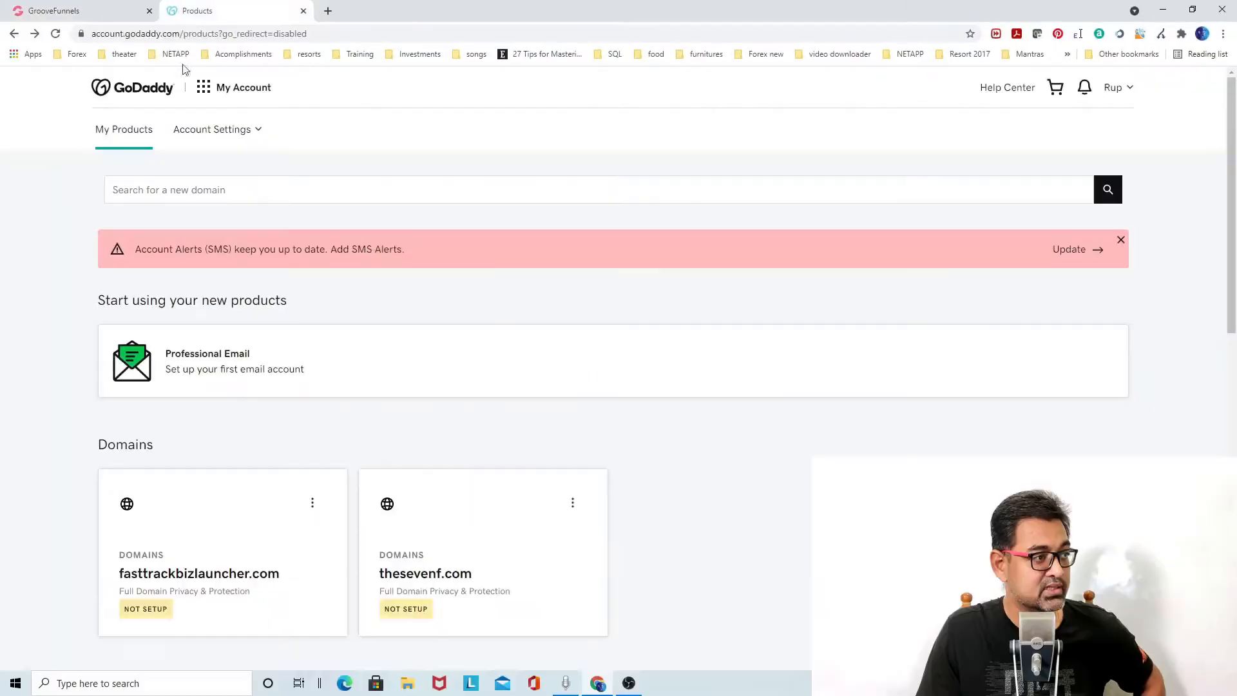
pyautogui.click(1130, 91)
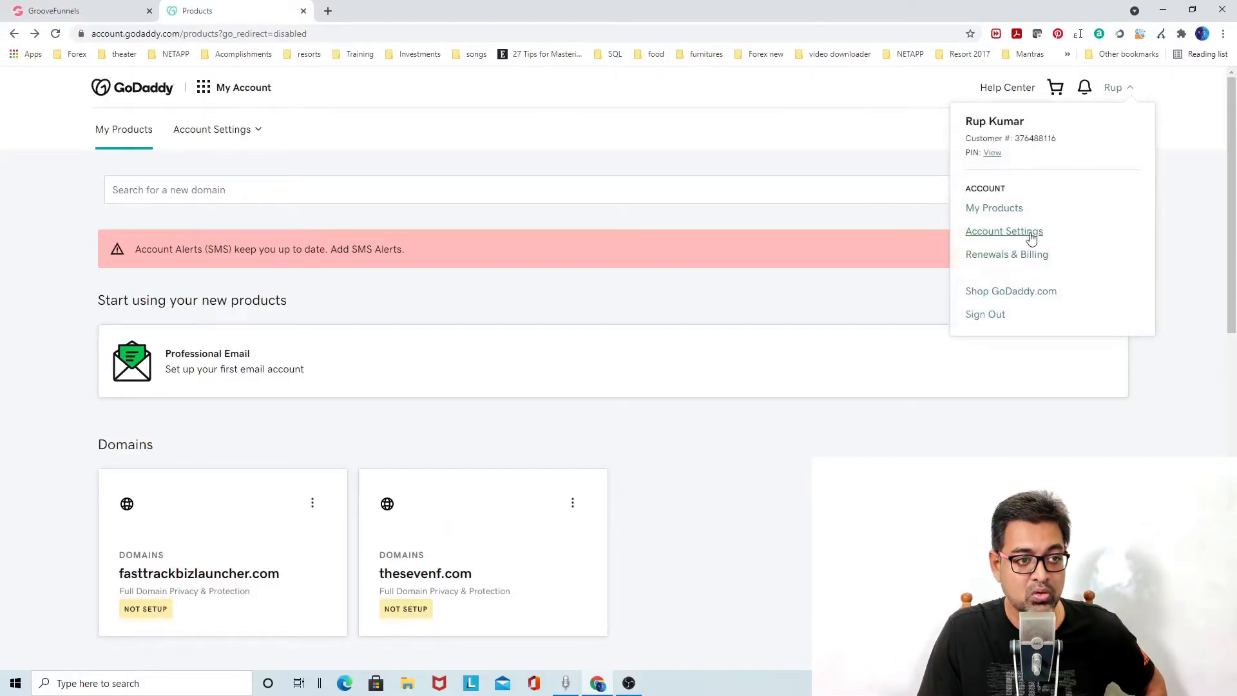
pyautogui.click(1005, 216)
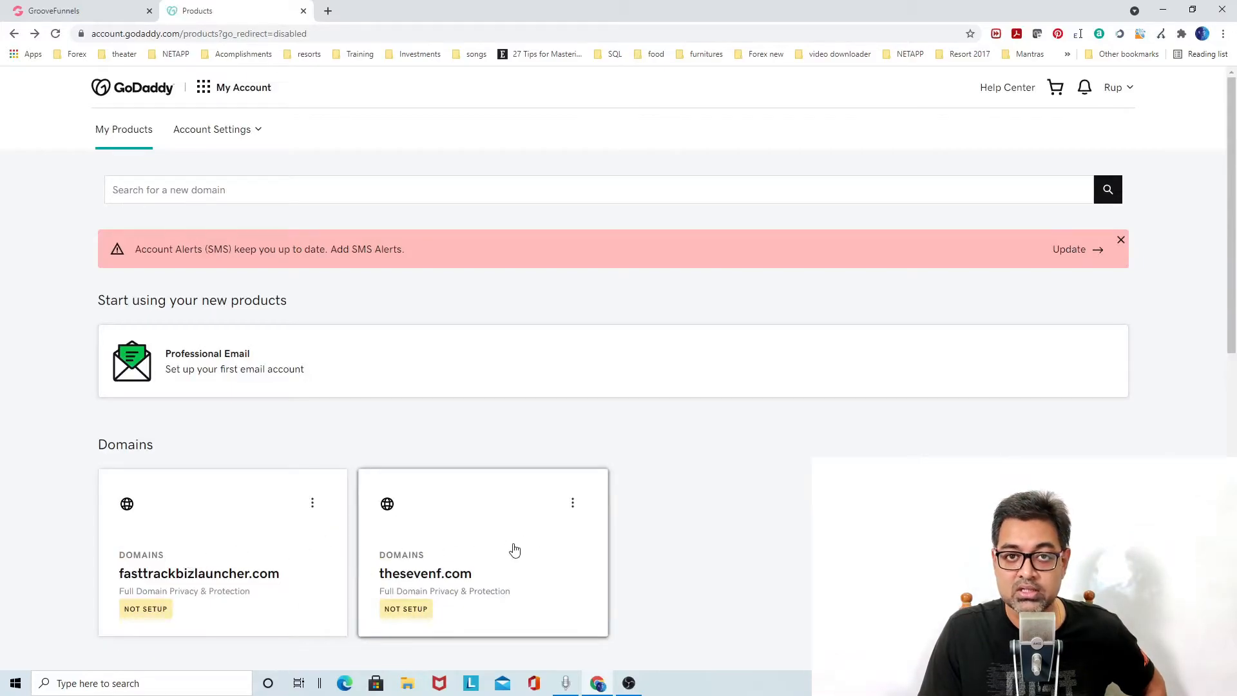
pyautogui.click(454, 576)
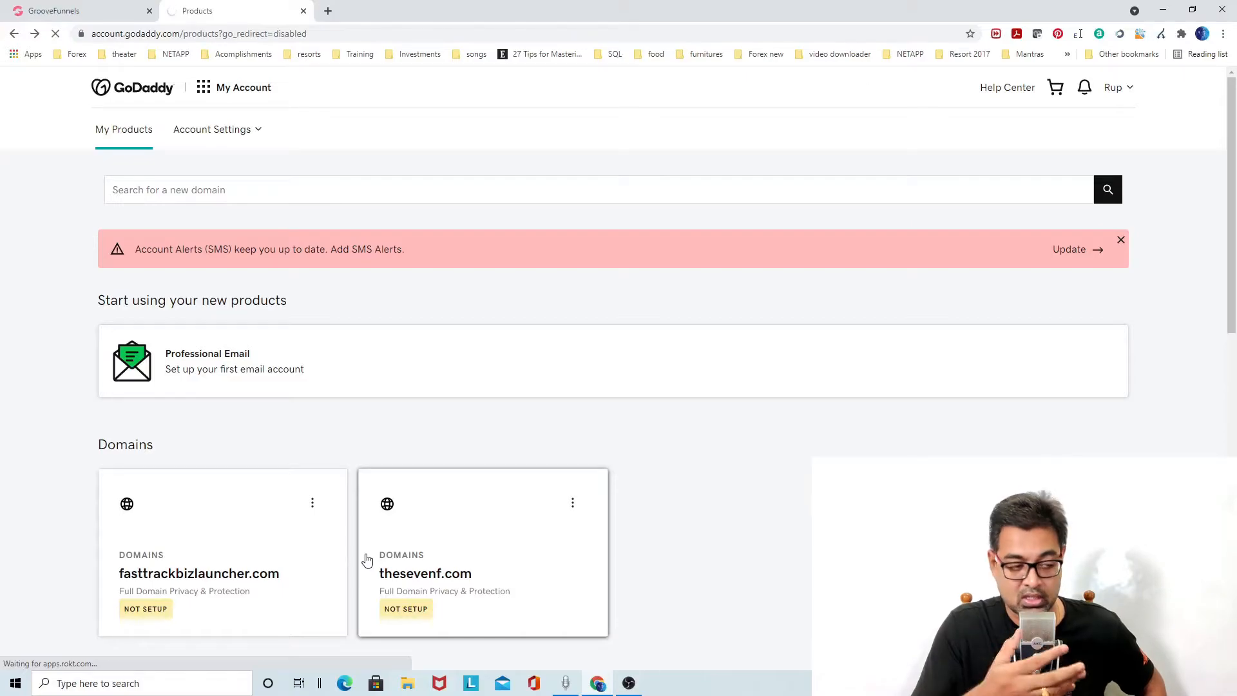
# Open DNS Management for thesevenf.com in GoDaddy.
pyautogui.click(64, 10)
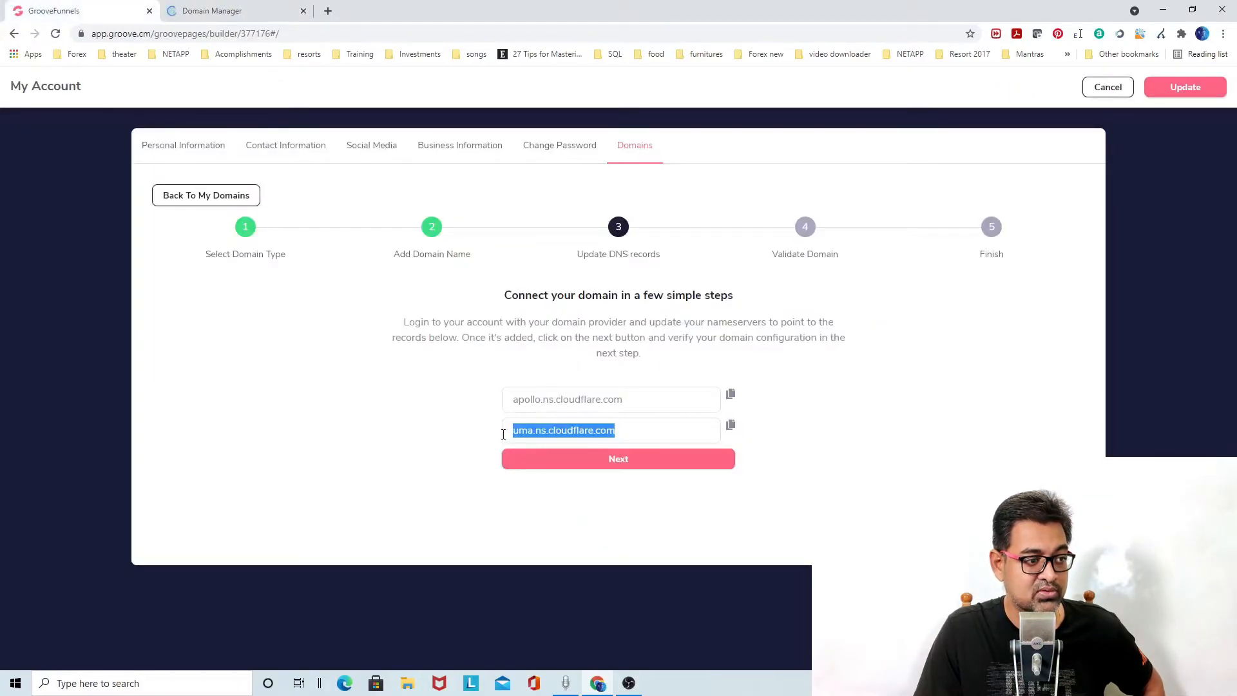
pyautogui.click(283, 10)
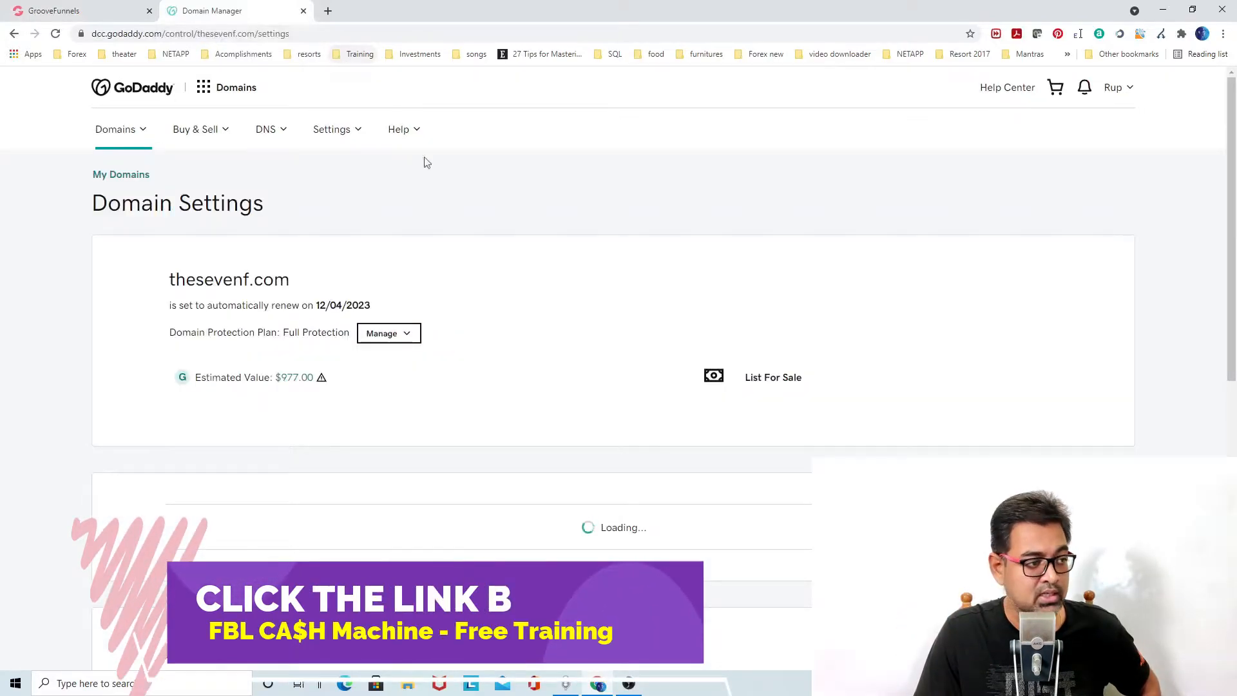
pyautogui.click(94, 11)
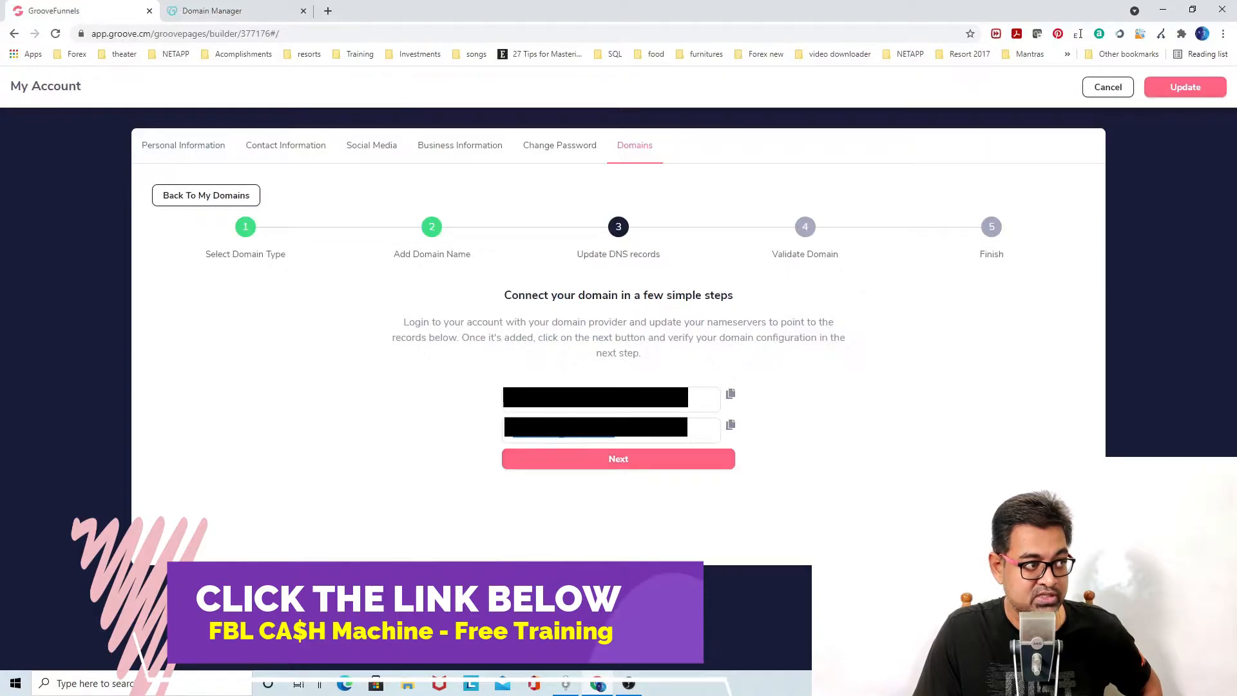
pyautogui.click(213, 10)
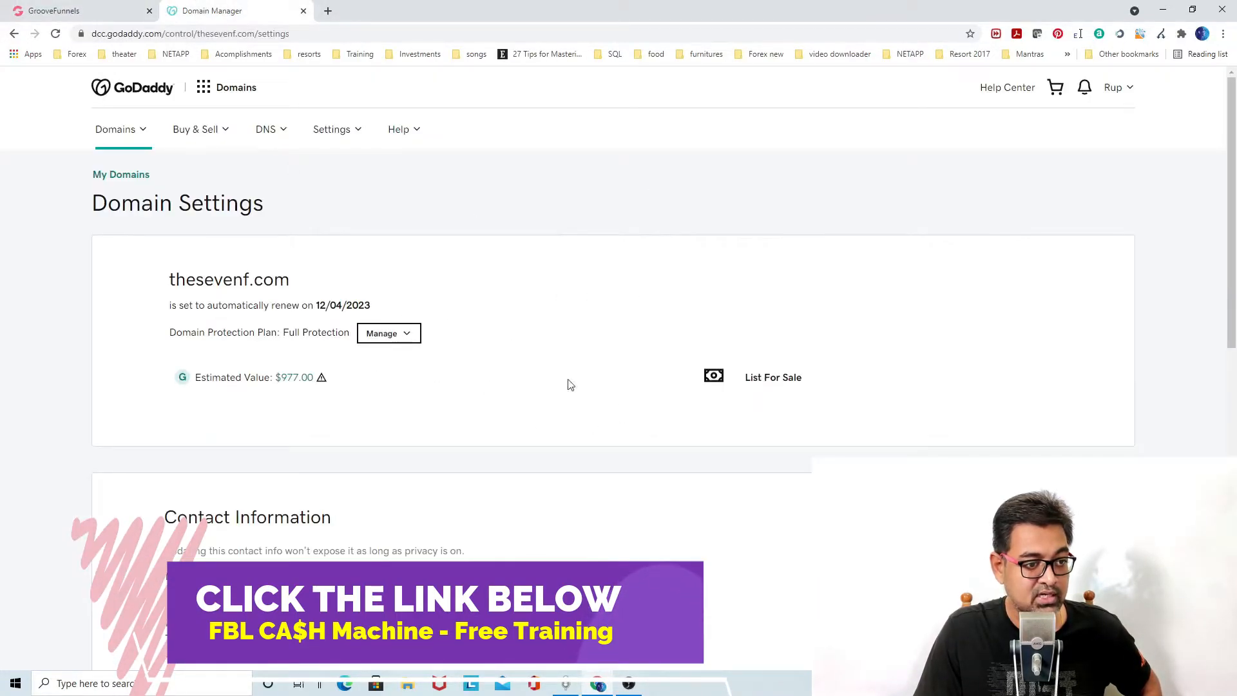
pyautogui.scroll(-9, 814, 395)
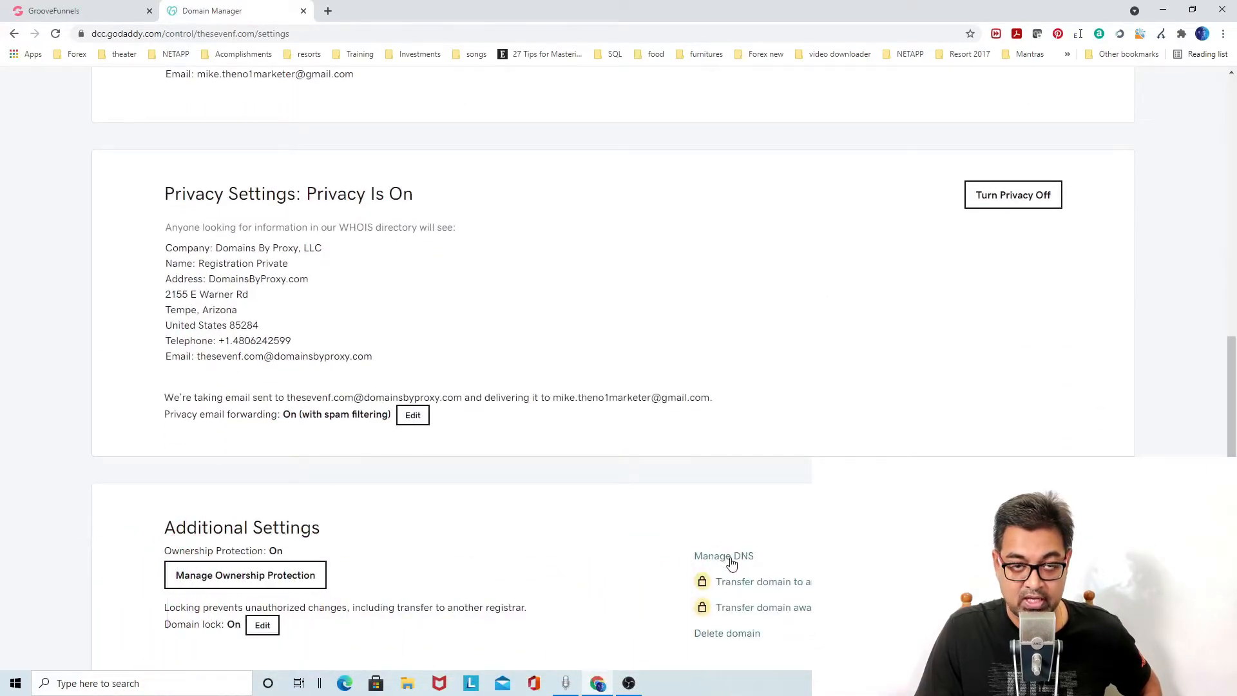
pyautogui.click(734, 565)
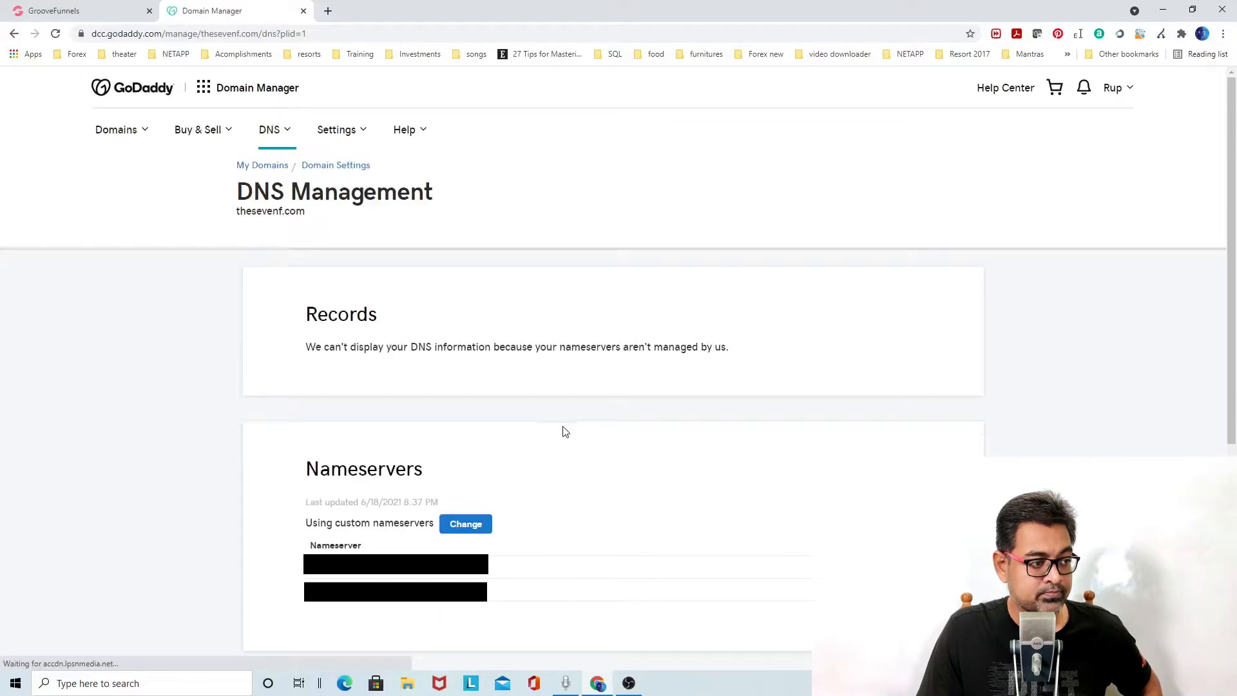
pyautogui.scroll(-1, 566, 433)
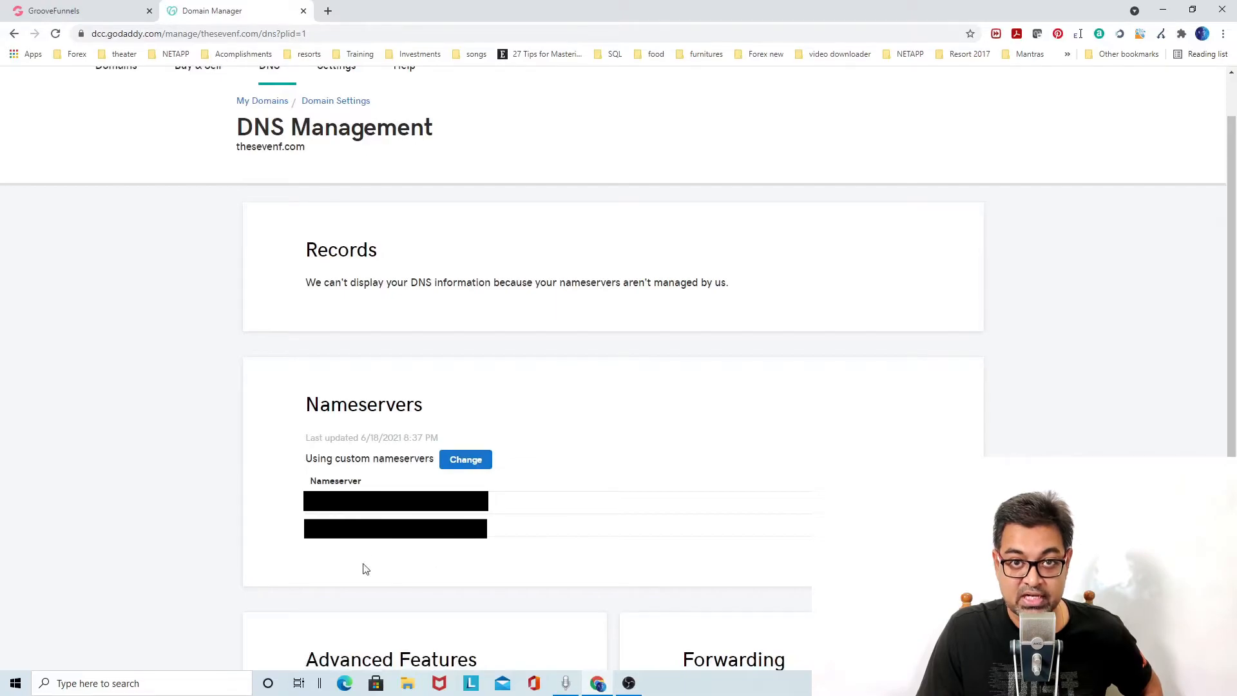
# Copy the first Groove nameserver and enter it as thesevenf.com's first custom nameserver.
pyautogui.click(97, 11)
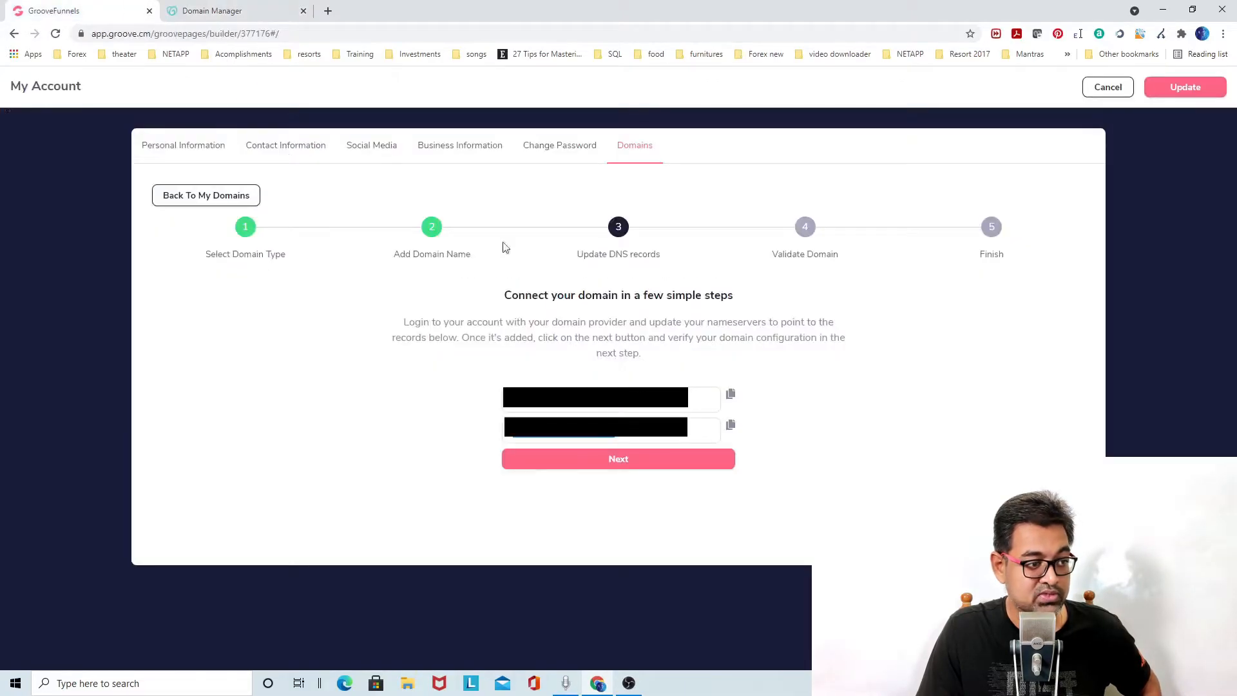
pyautogui.click(548, 406)
pyautogui.moveTo(548, 402); pyautogui.dragTo(584, 414)
pyautogui.click(257, 19)
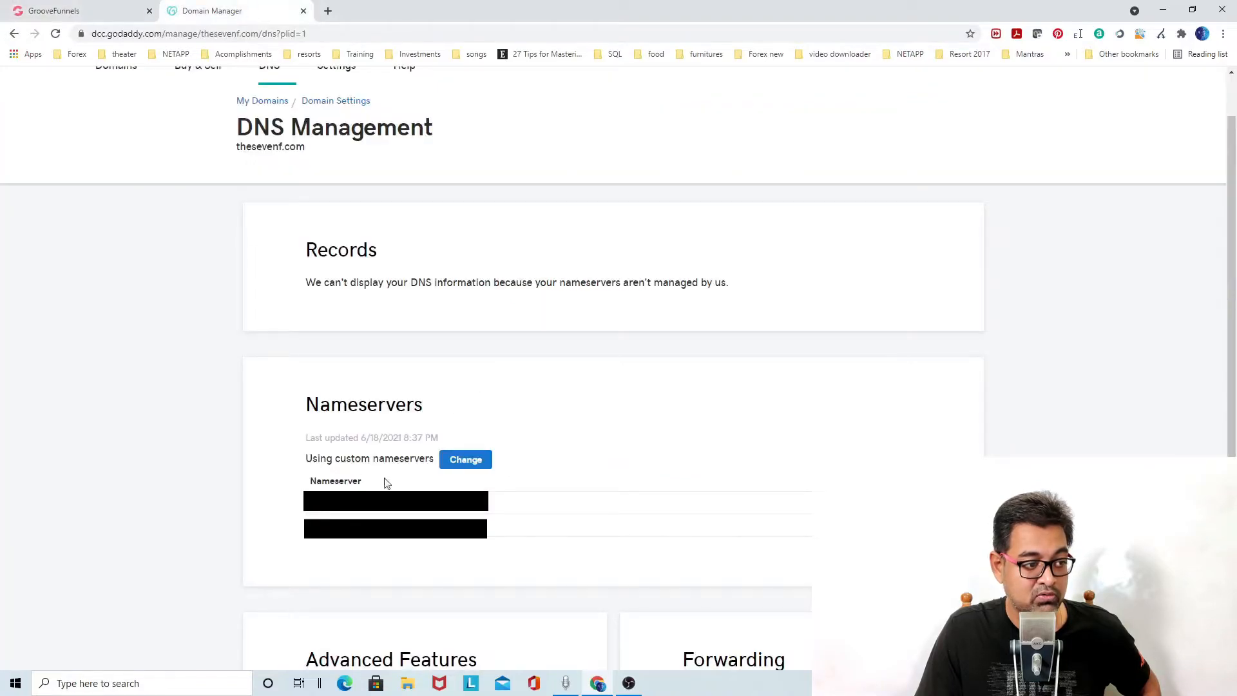
pyautogui.click(465, 460)
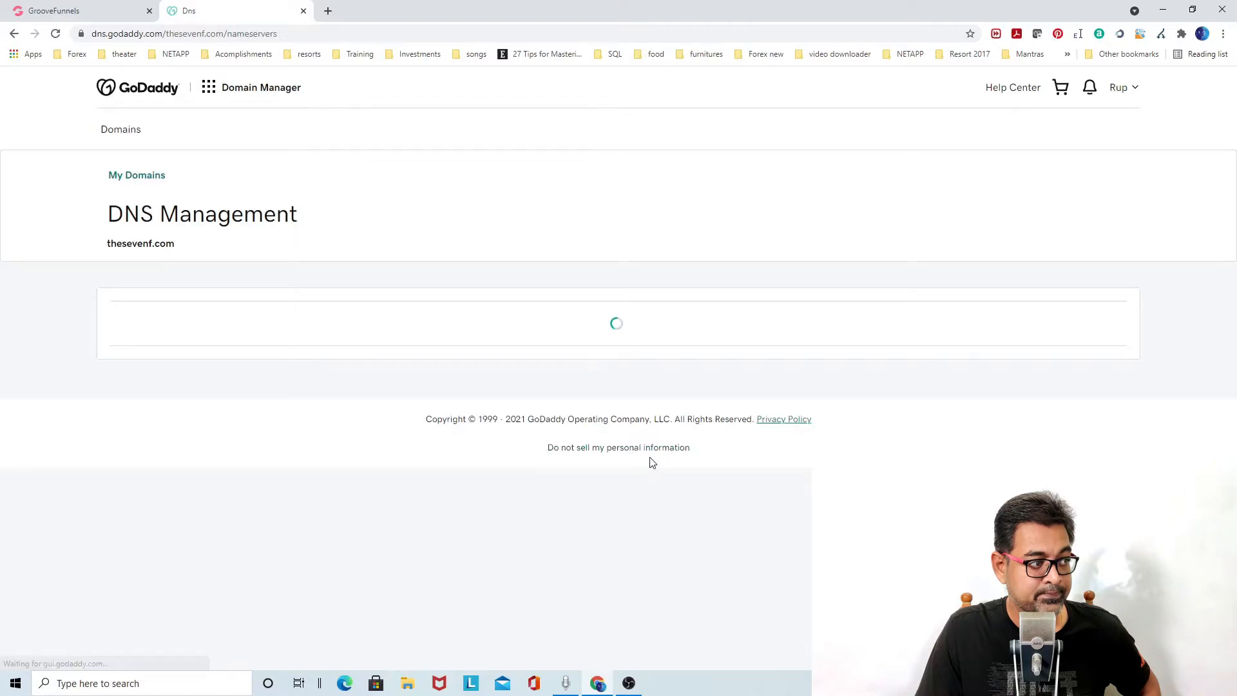
pyautogui.click(258, 405)
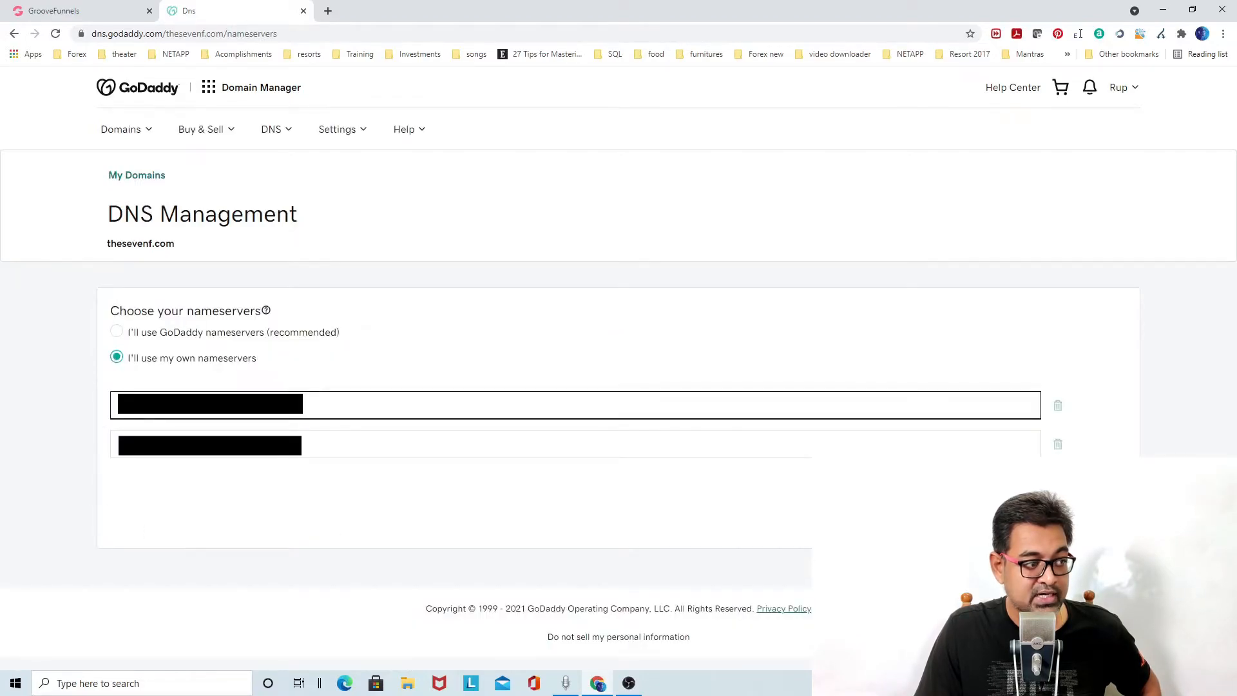
# Copy the second Groove nameserver into the second custom nameserver field and save the nameservers.
pyautogui.click(116, 10)
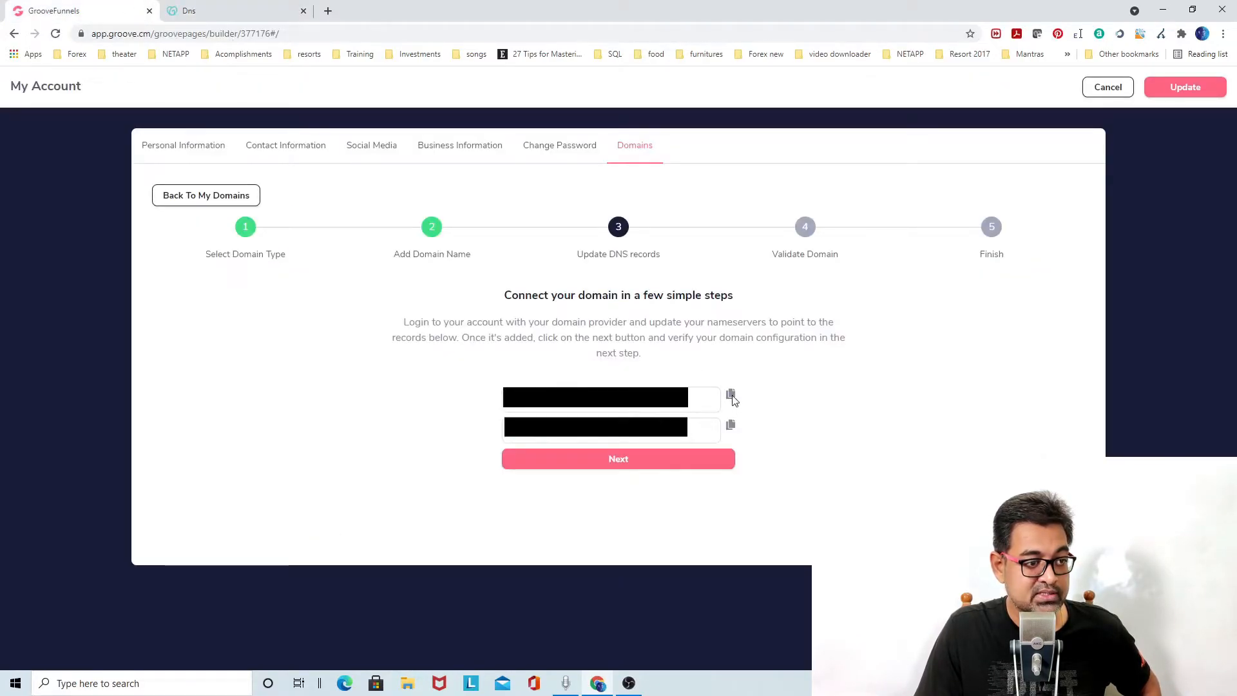
pyautogui.click(232, 10)
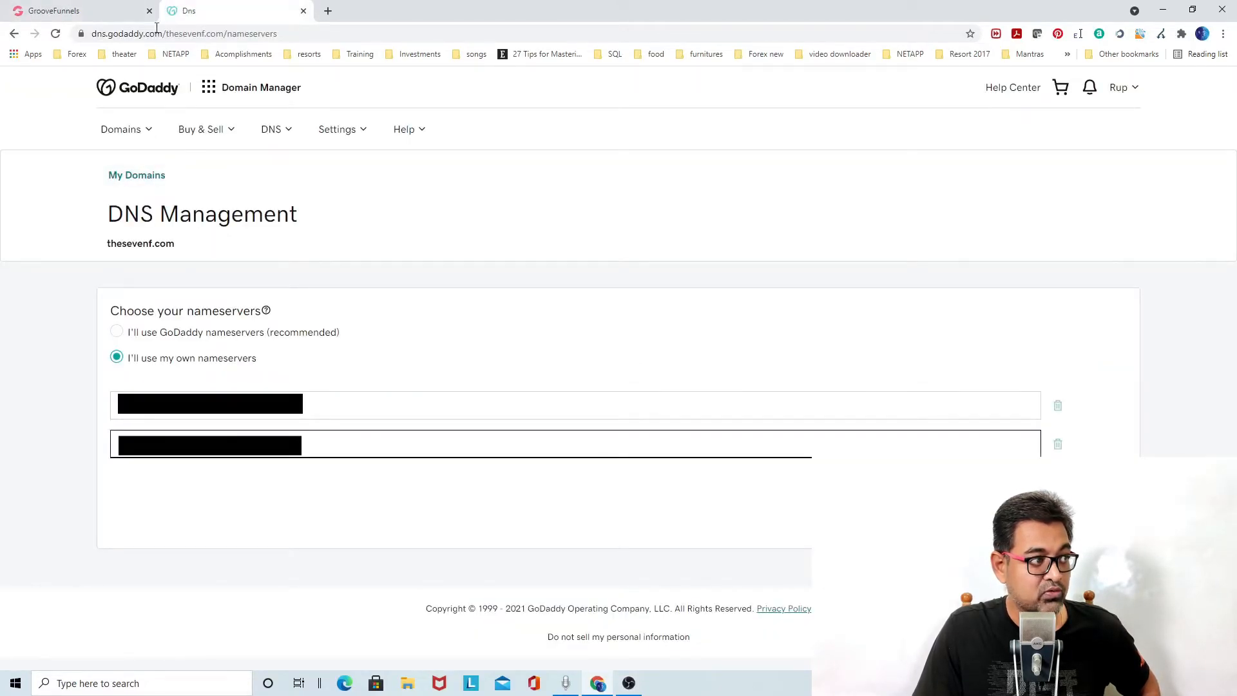
pyautogui.click(116, 11)
pyautogui.click(217, 8)
pyautogui.click(450, 449)
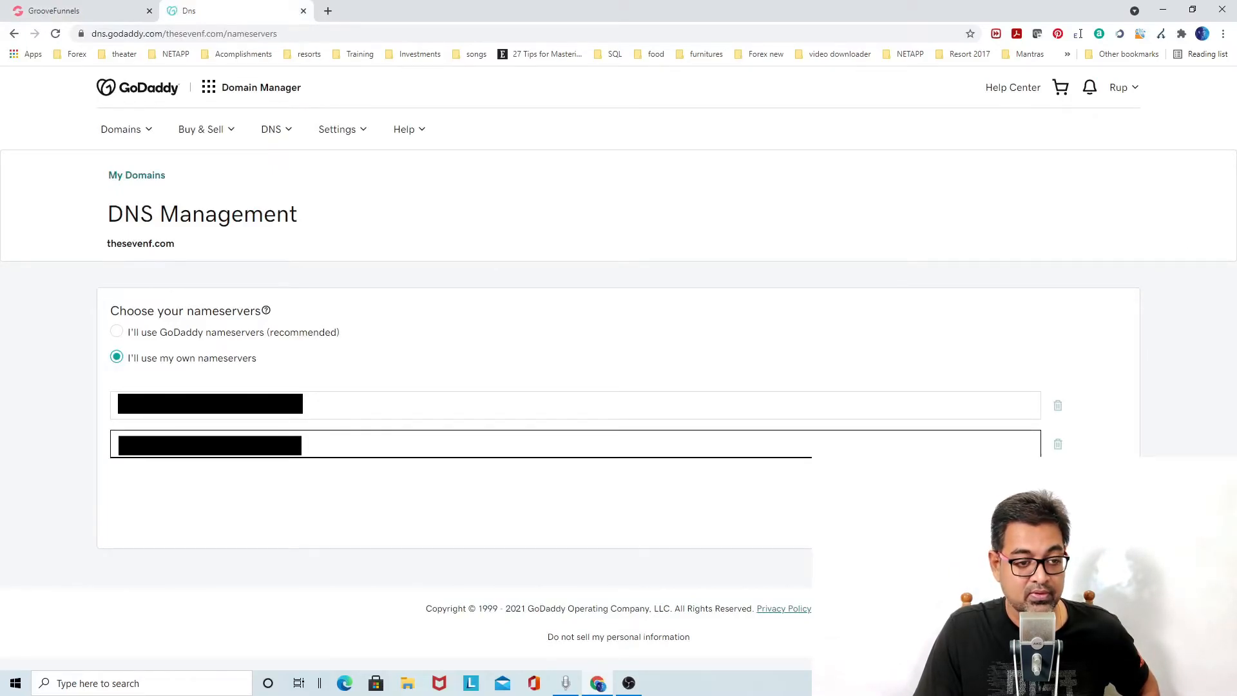
pyautogui.click(566, 506)
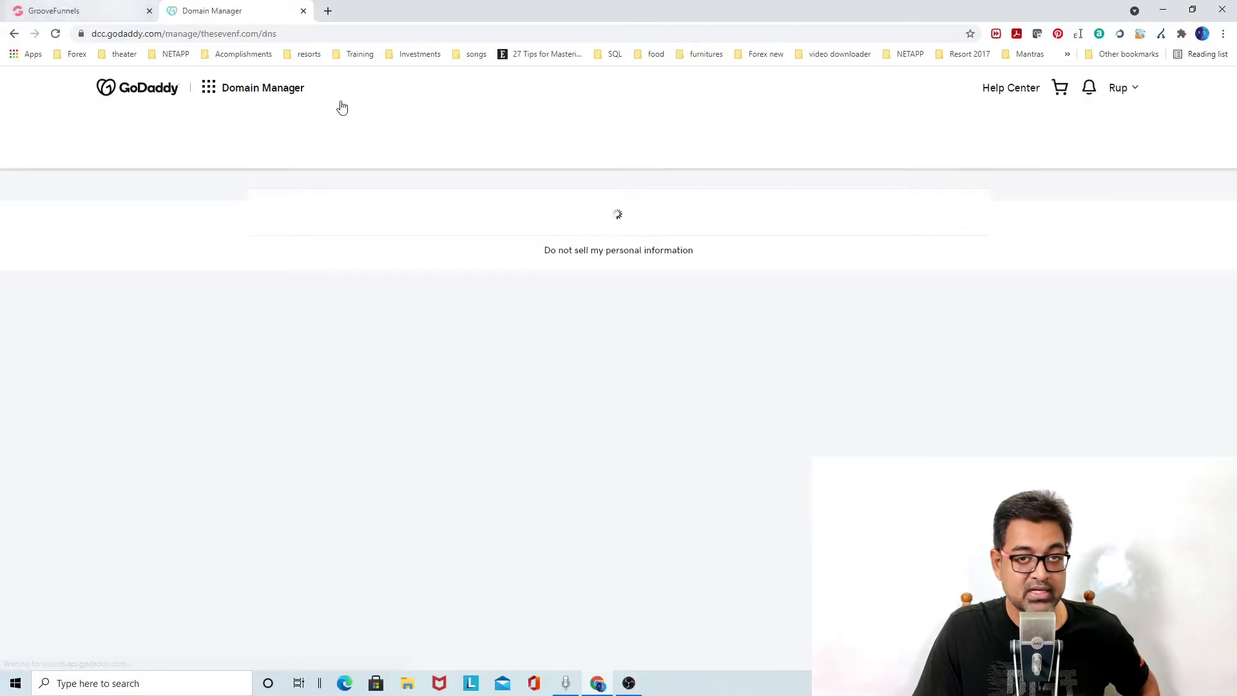
# Return to Groove and leave the account page back to the page builder.
pyautogui.click(117, 19)
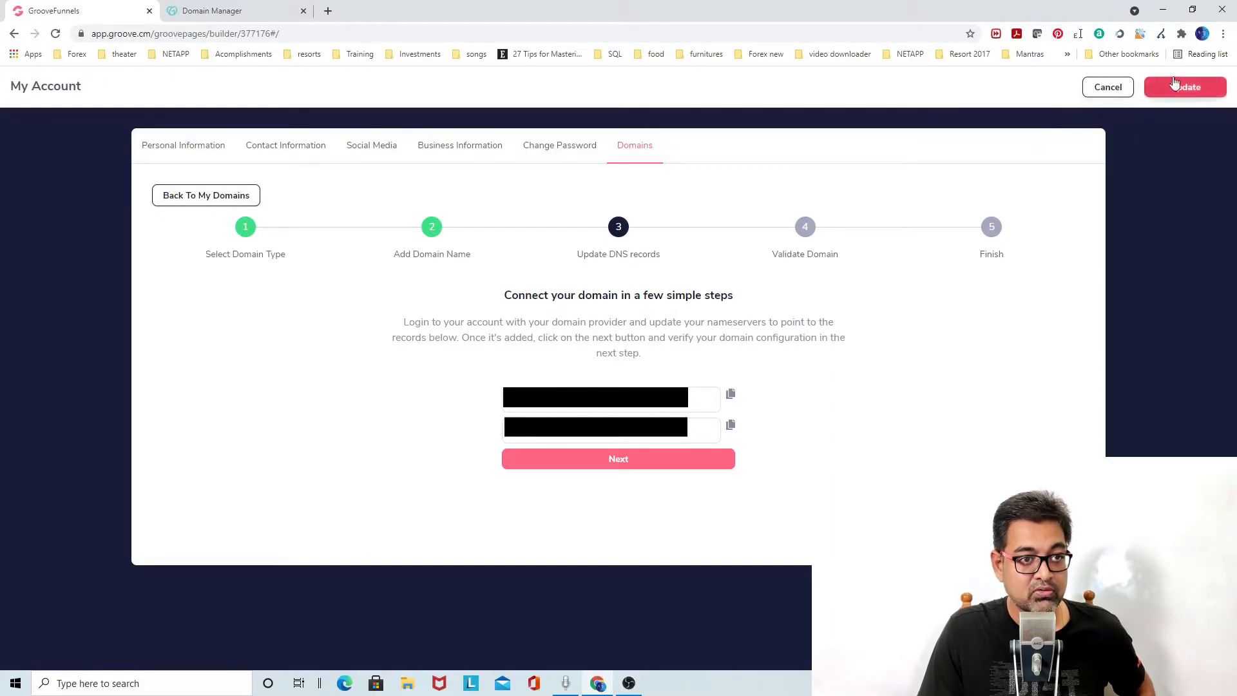
pyautogui.click(1109, 89)
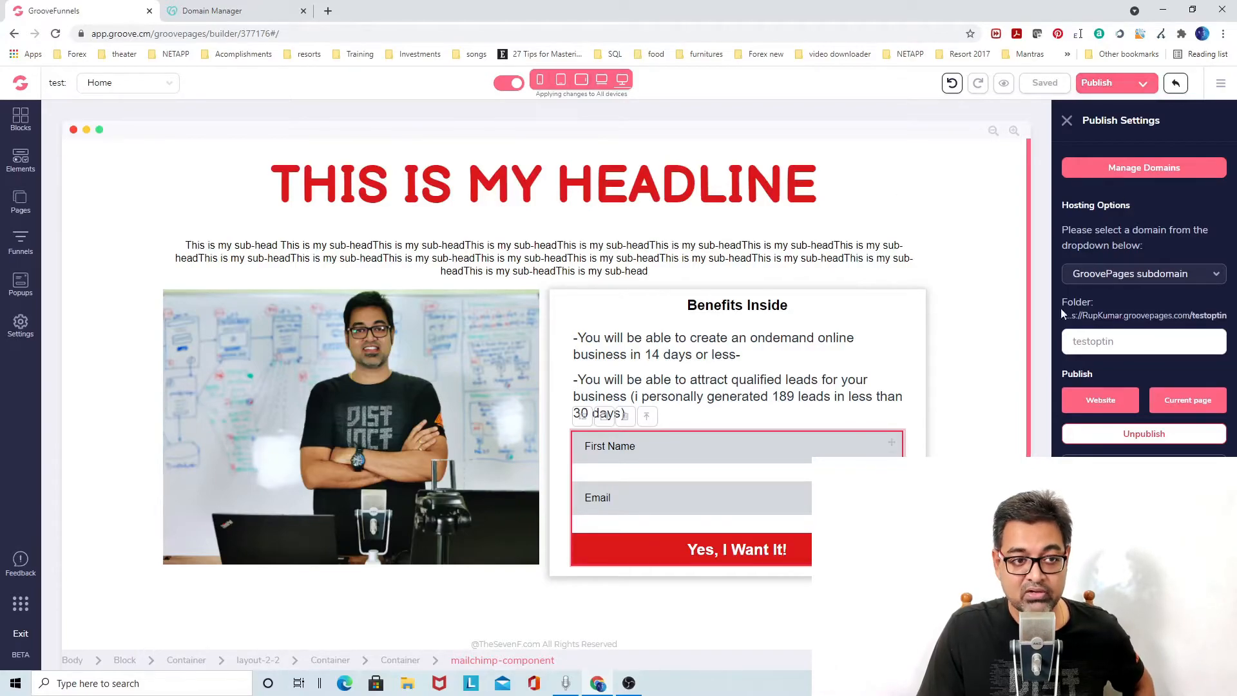
# Set the publish hosting option to Custom domain.
pyautogui.click(1145, 282)
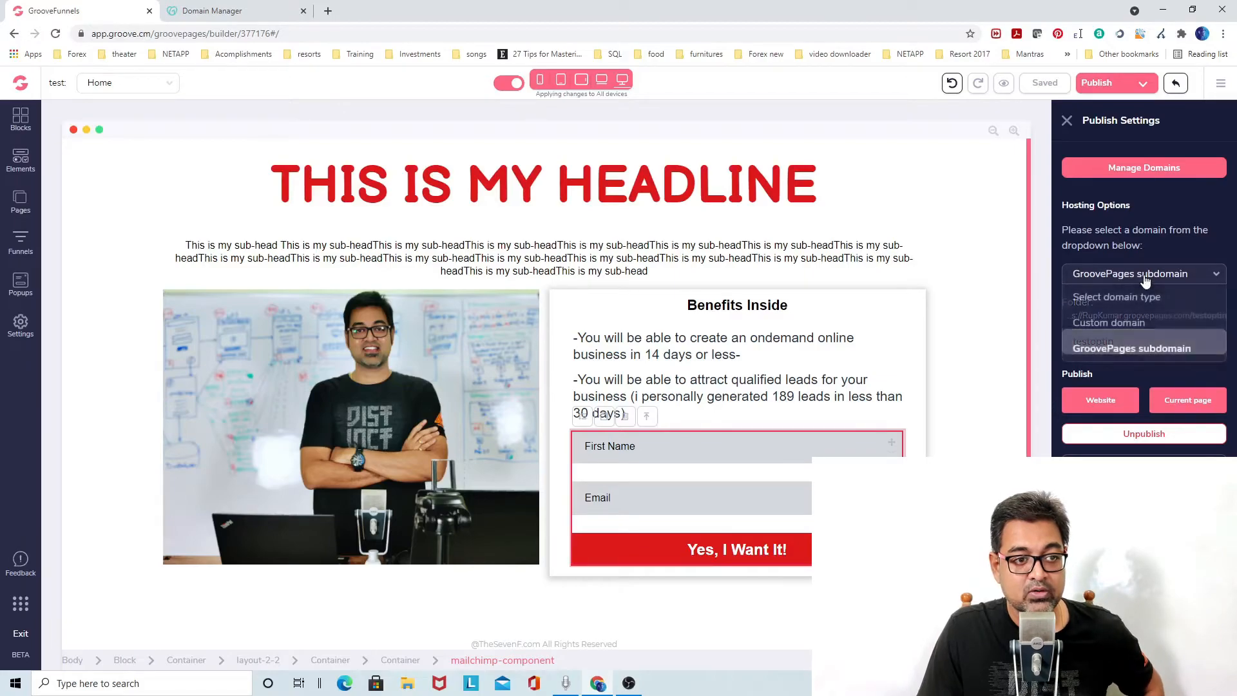
pyautogui.click(1127, 322)
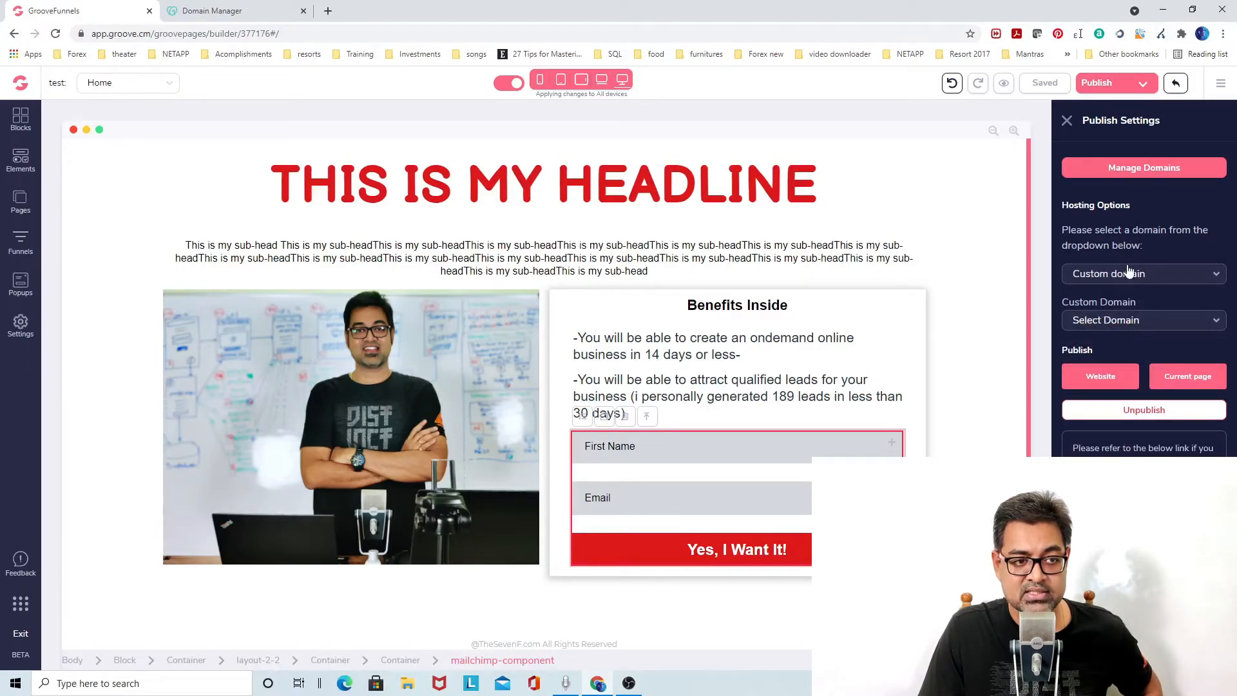
# Open the custom domain dropdown to review the domains available for publishing.
pyautogui.click(1156, 324)
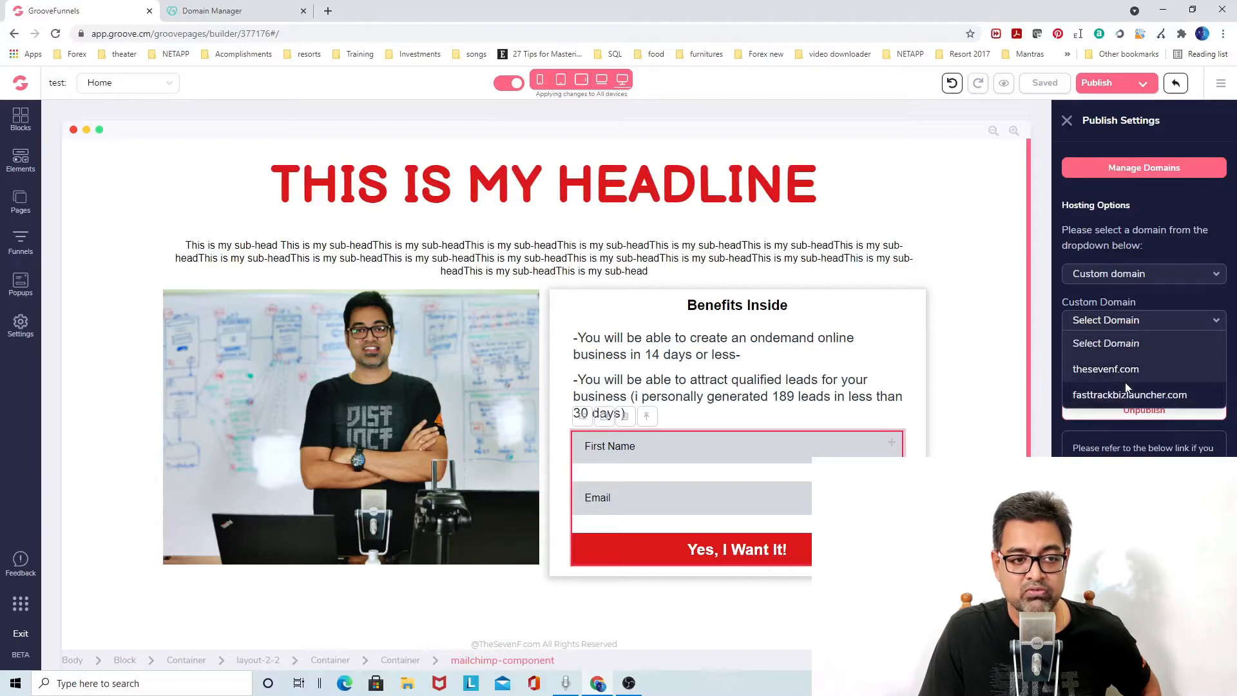
pyautogui.click(1135, 300)
pyautogui.moveTo(1113, 381)
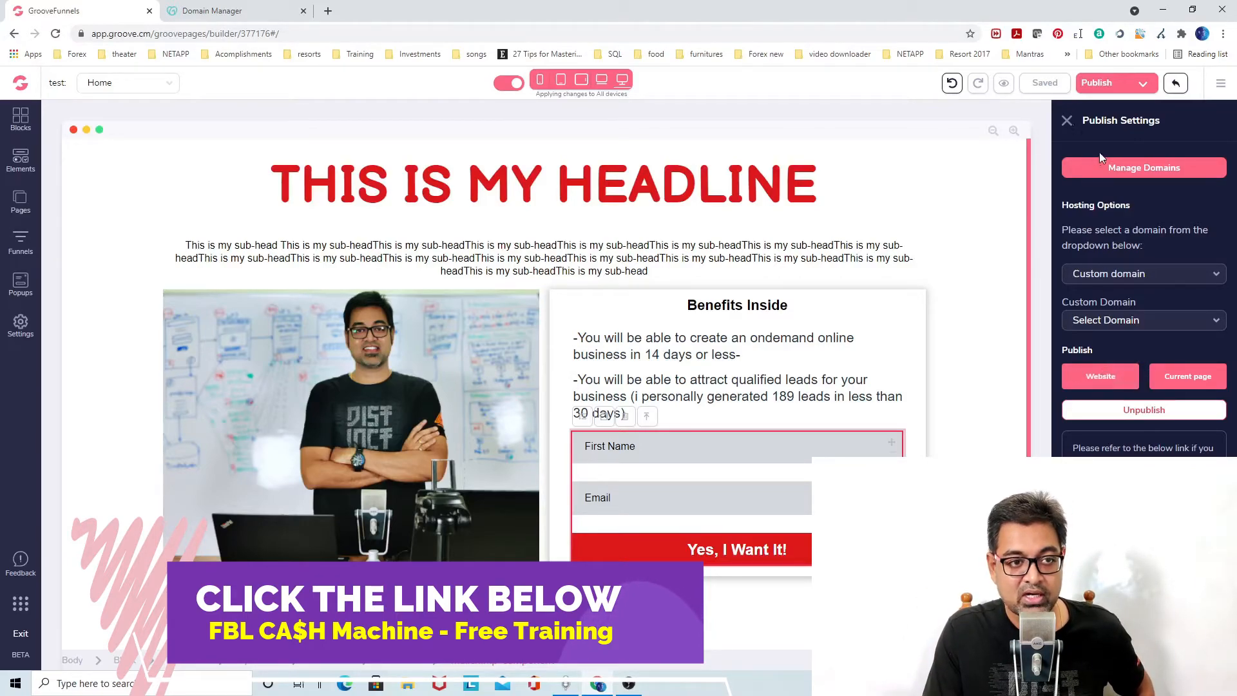
# Open custom domain management in the account settings and delete the spgcopywriting.com domain.
pyautogui.click(1153, 169)
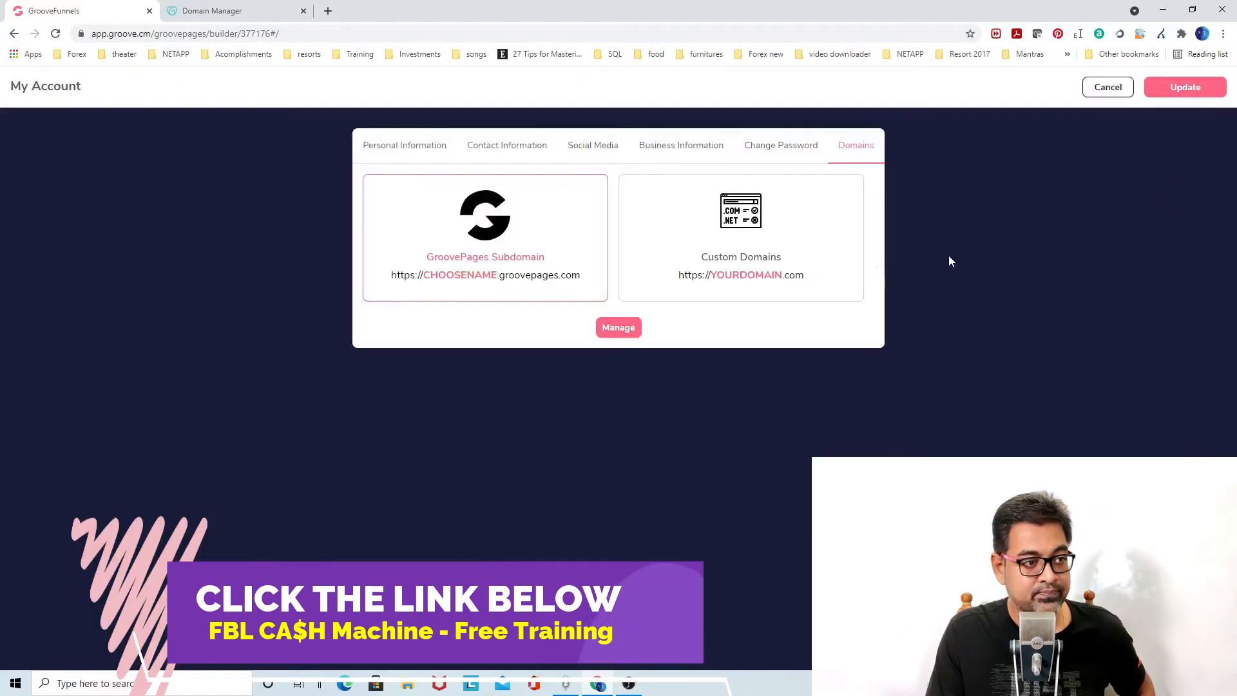
pyautogui.click(618, 327)
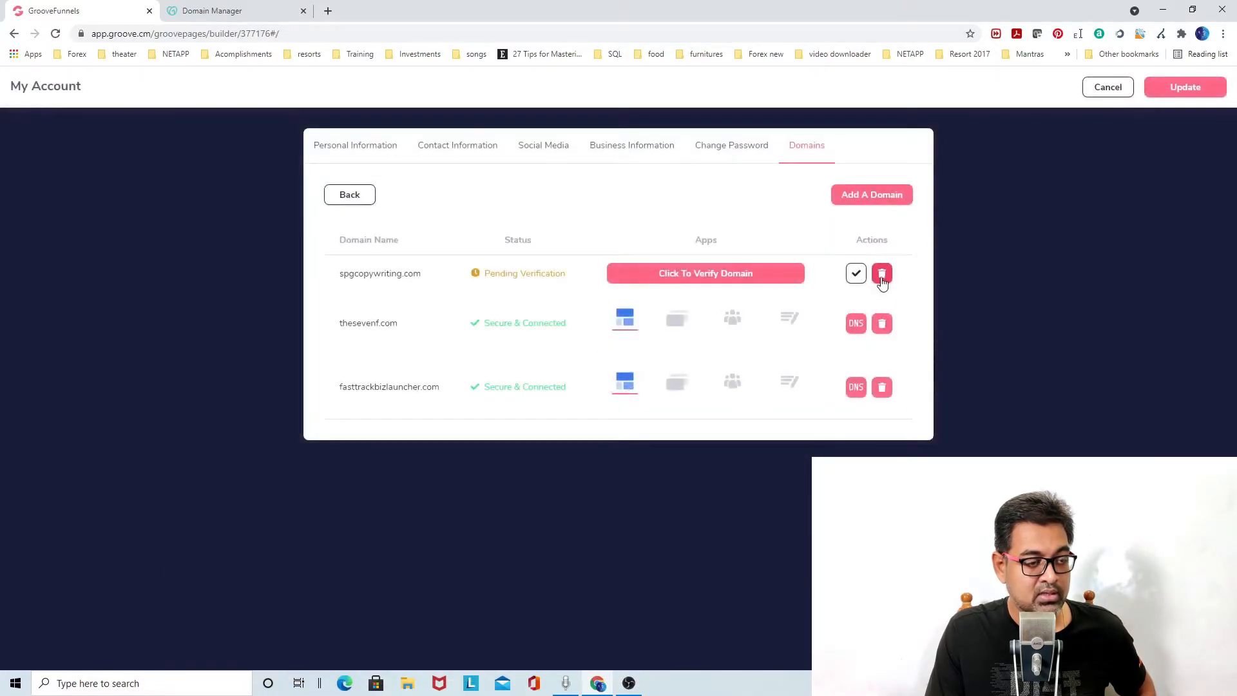
pyautogui.click(882, 273)
pyautogui.click(586, 412)
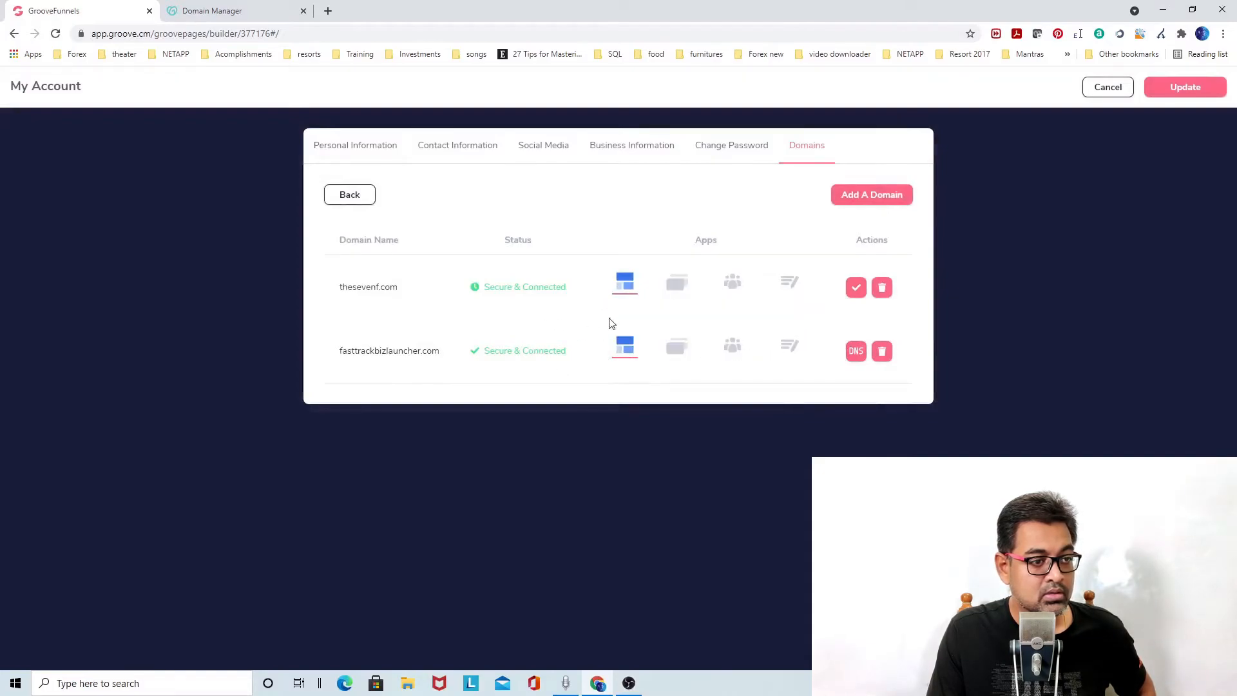
# Inspect the DNS records of fasttrackbizlauncher.com and thesevenf.com, returning to the domain list.
pyautogui.click(852, 358)
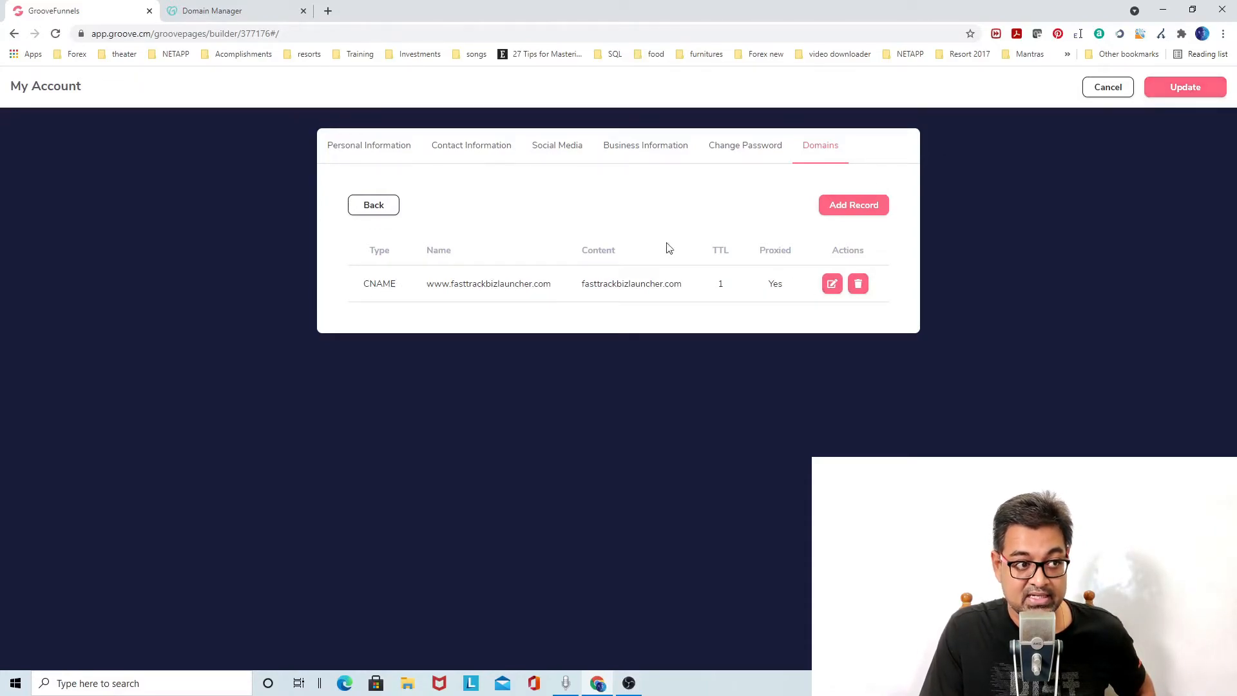
pyautogui.click(371, 206)
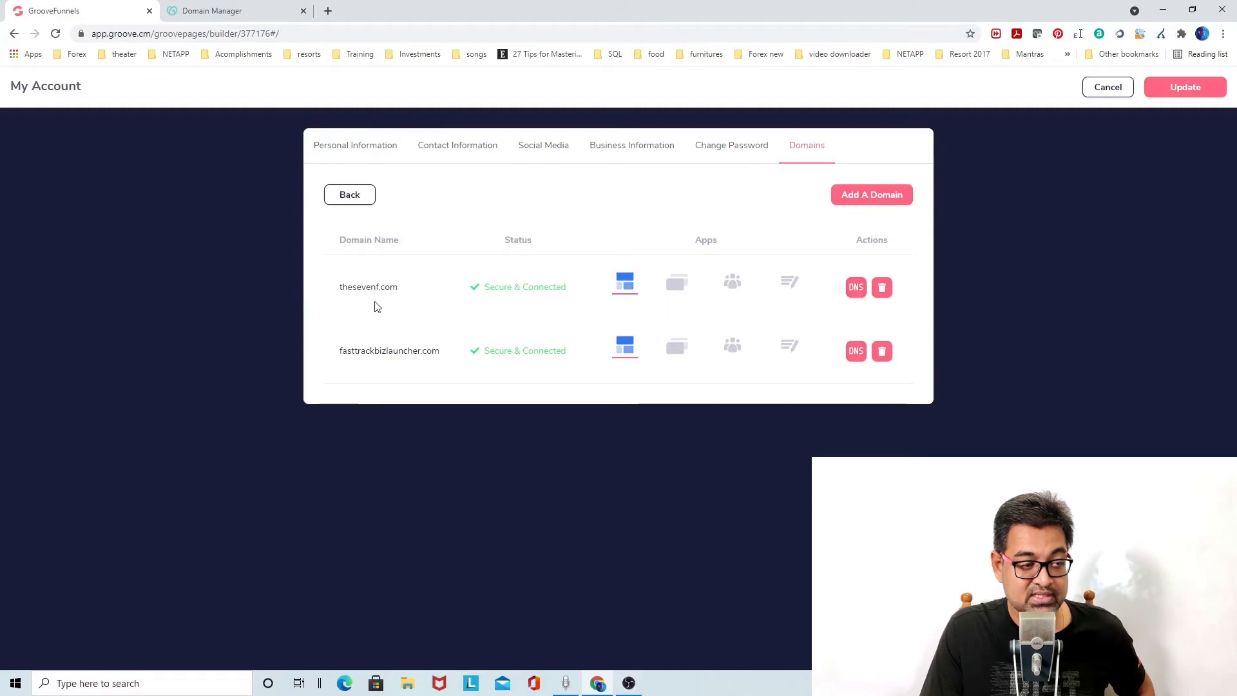
pyautogui.click(854, 289)
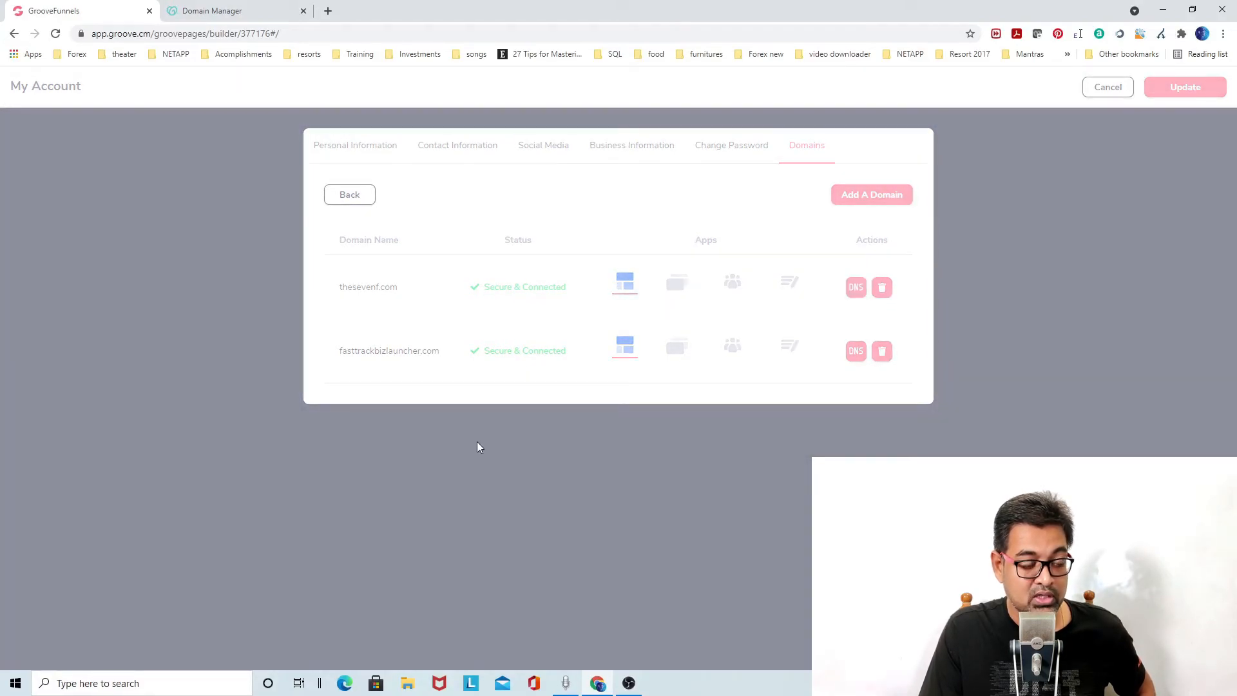
pyautogui.scroll(-2, 497, 375)
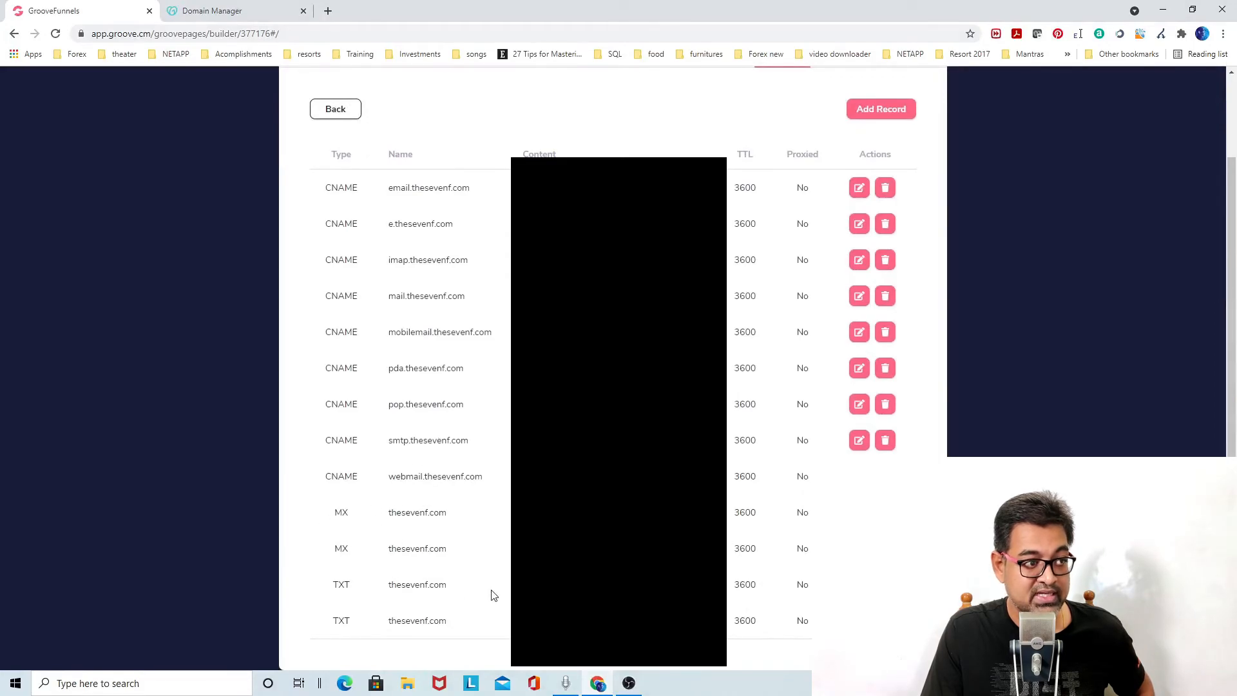
pyautogui.scroll(2, 491, 583)
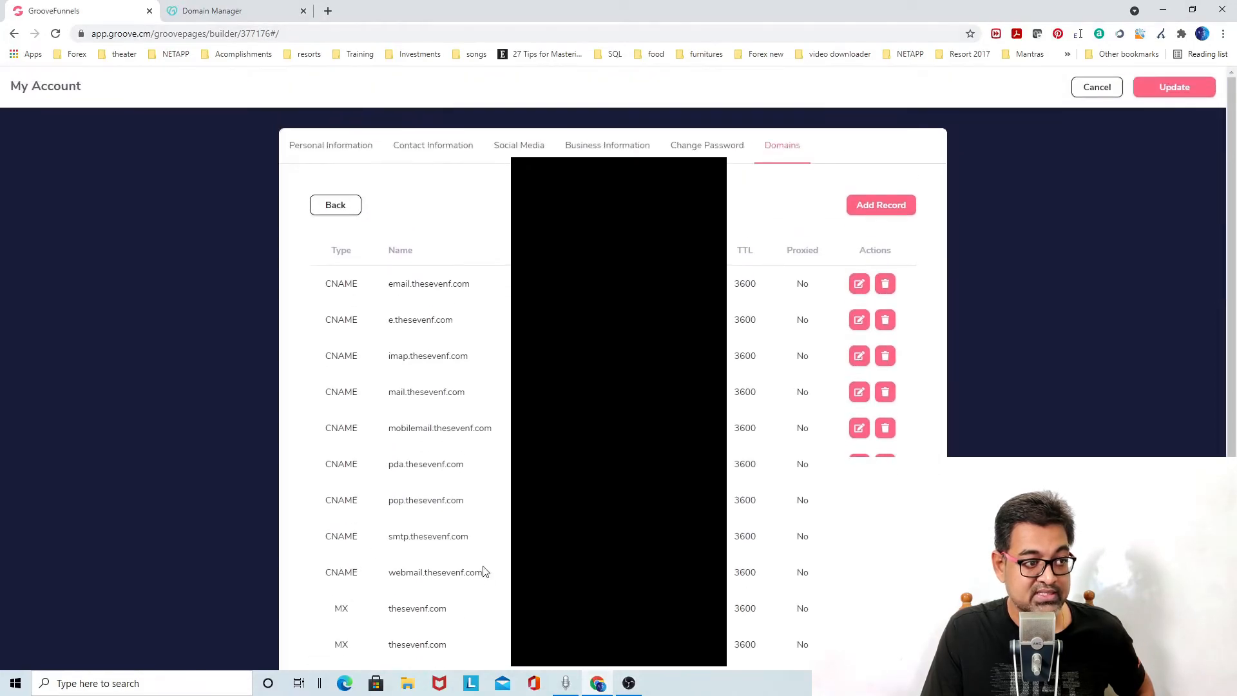
pyautogui.click(332, 209)
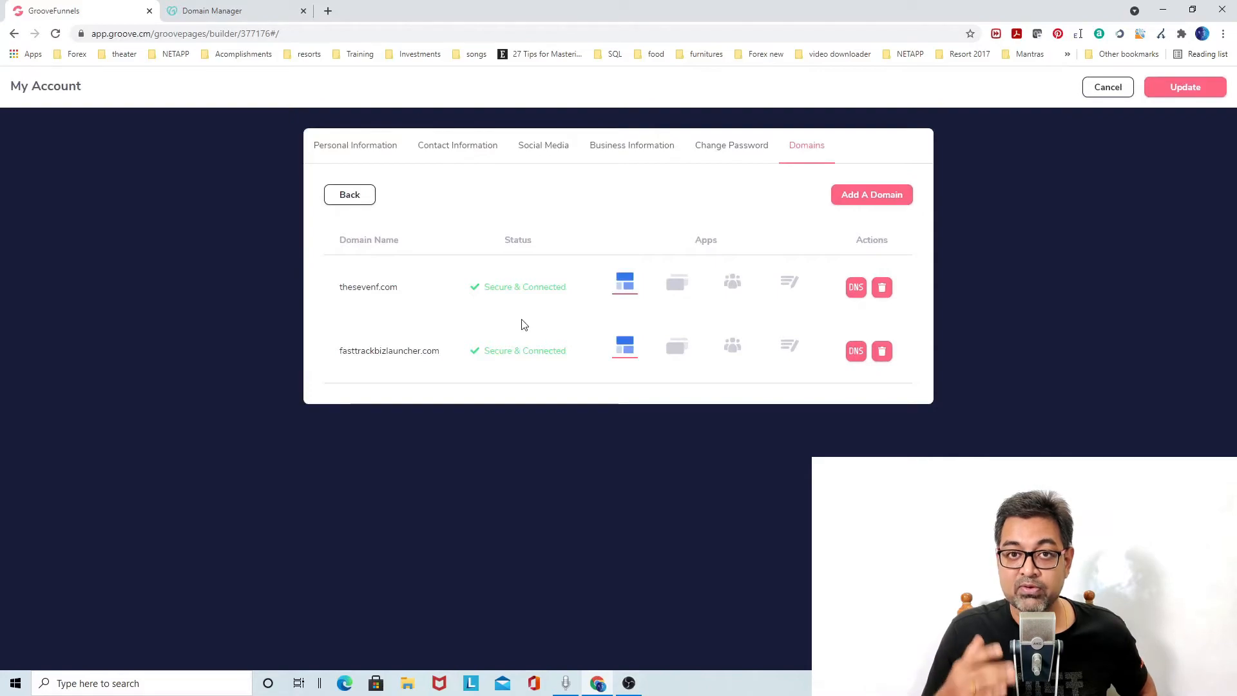